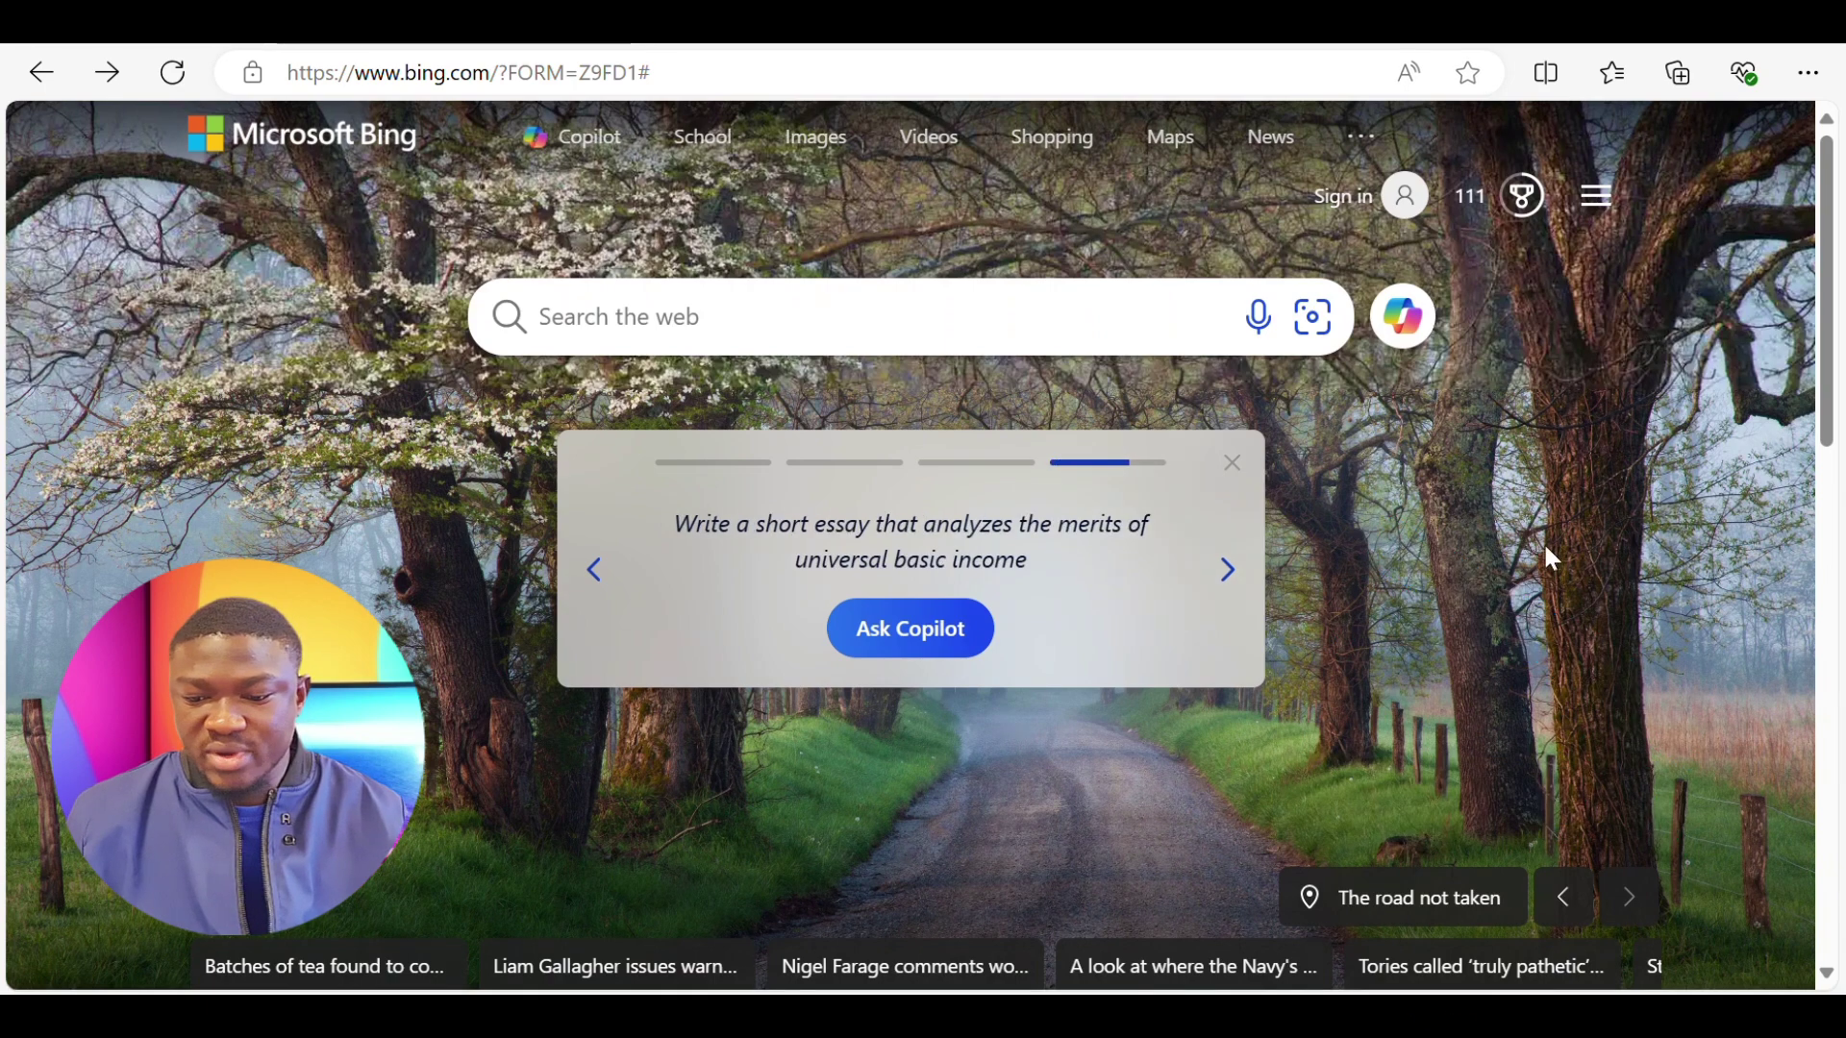
# - Reach the Edge Add-ons store from the Extensions menu and search for 'udemy downloader'
pyautogui.click(1810, 80)
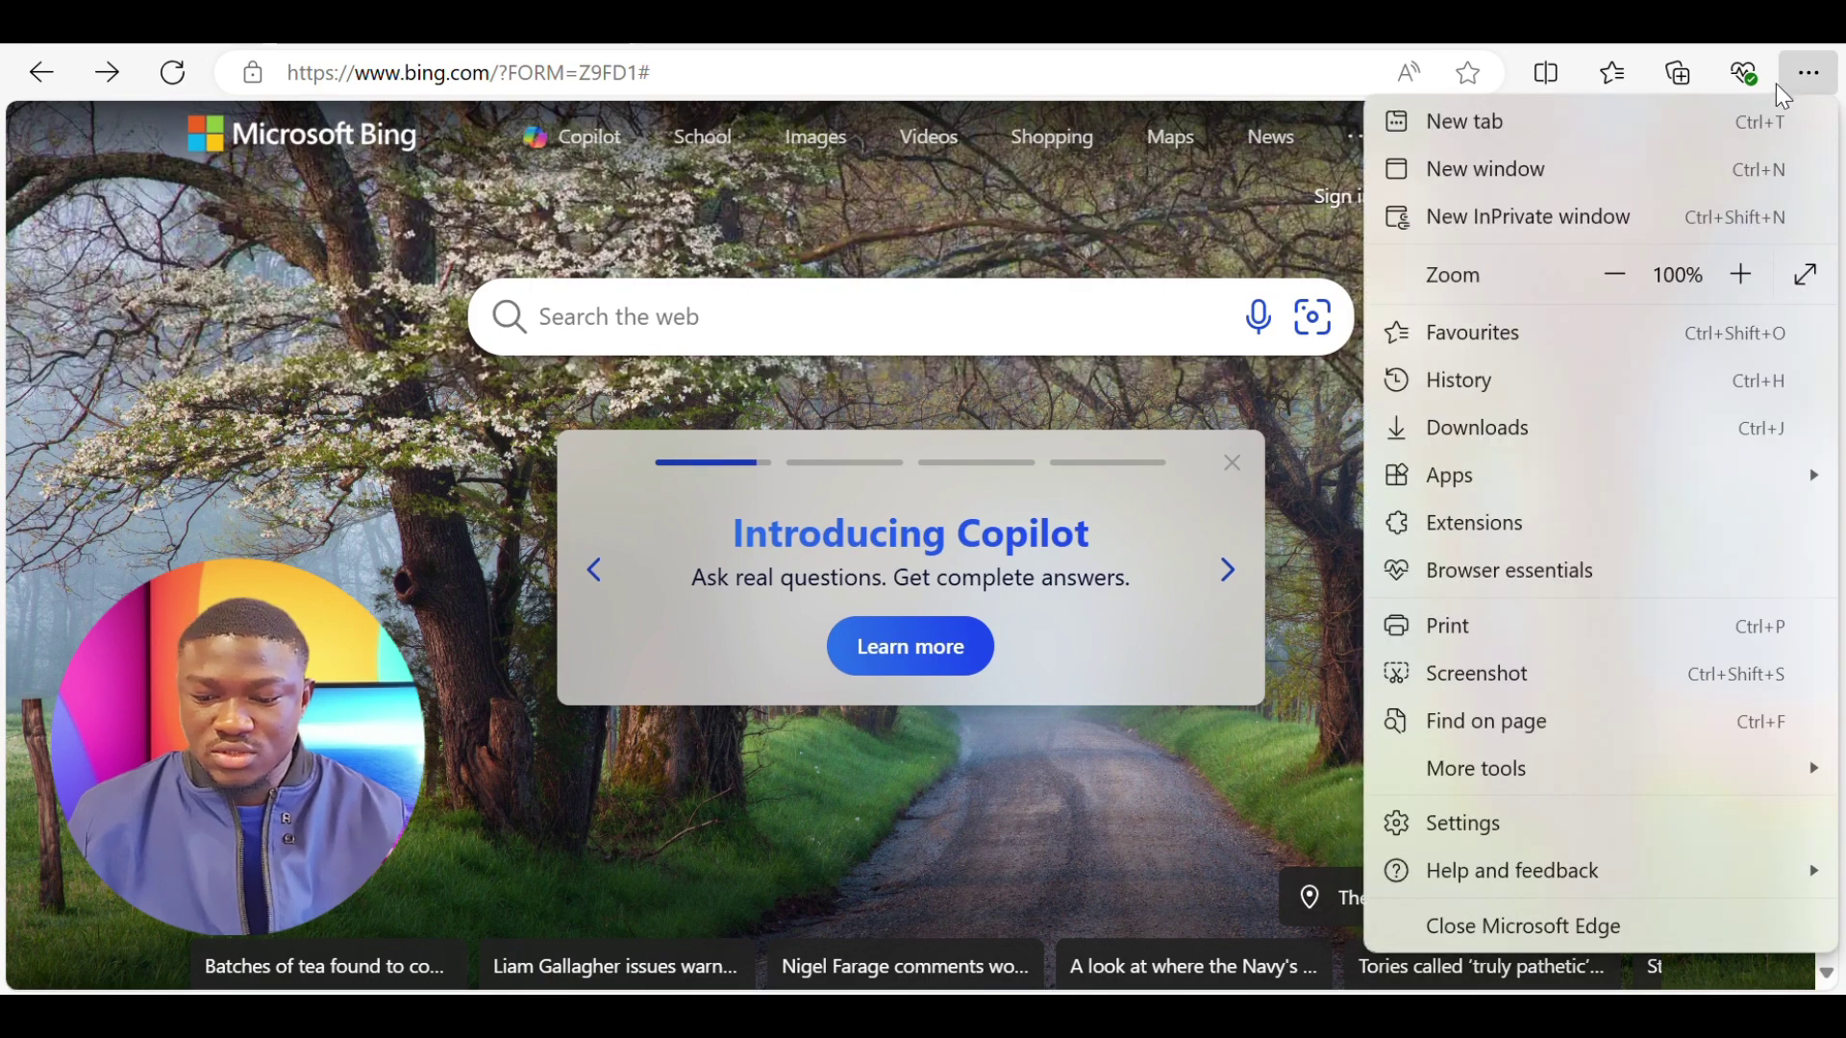
pyautogui.click(1474, 529)
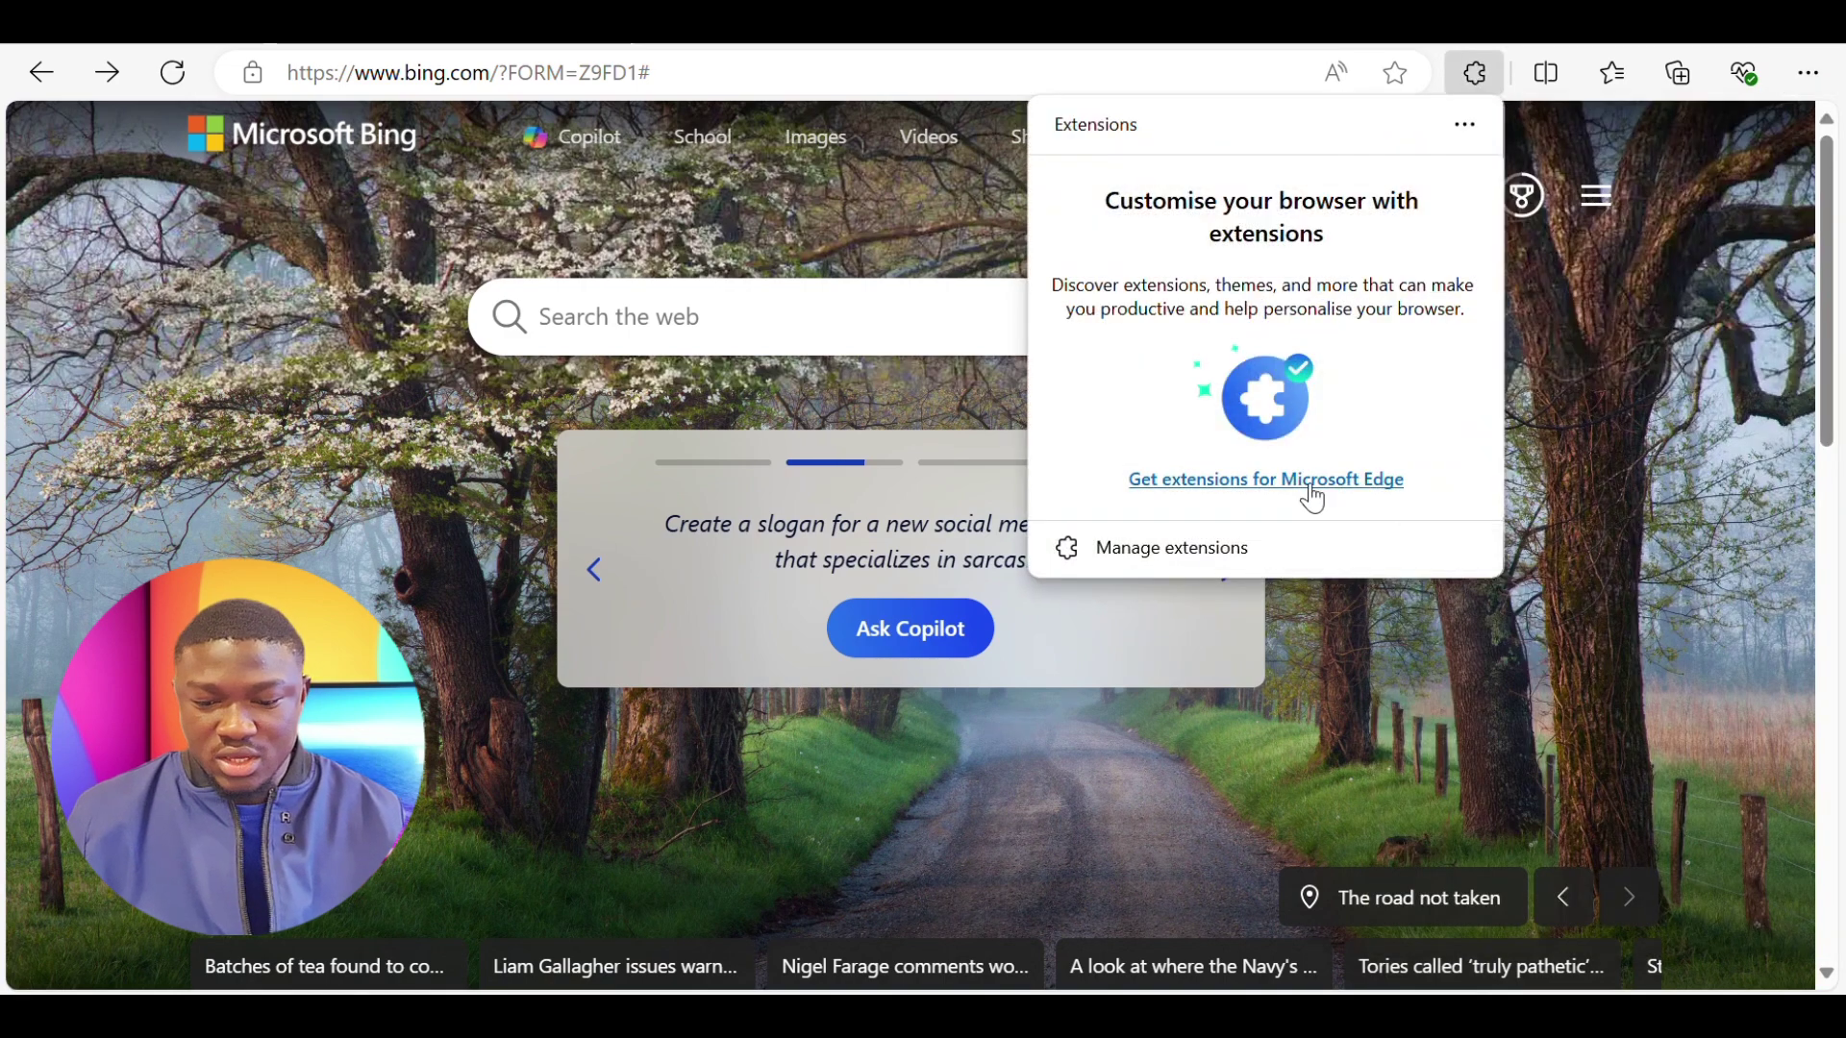
pyautogui.click(1209, 490)
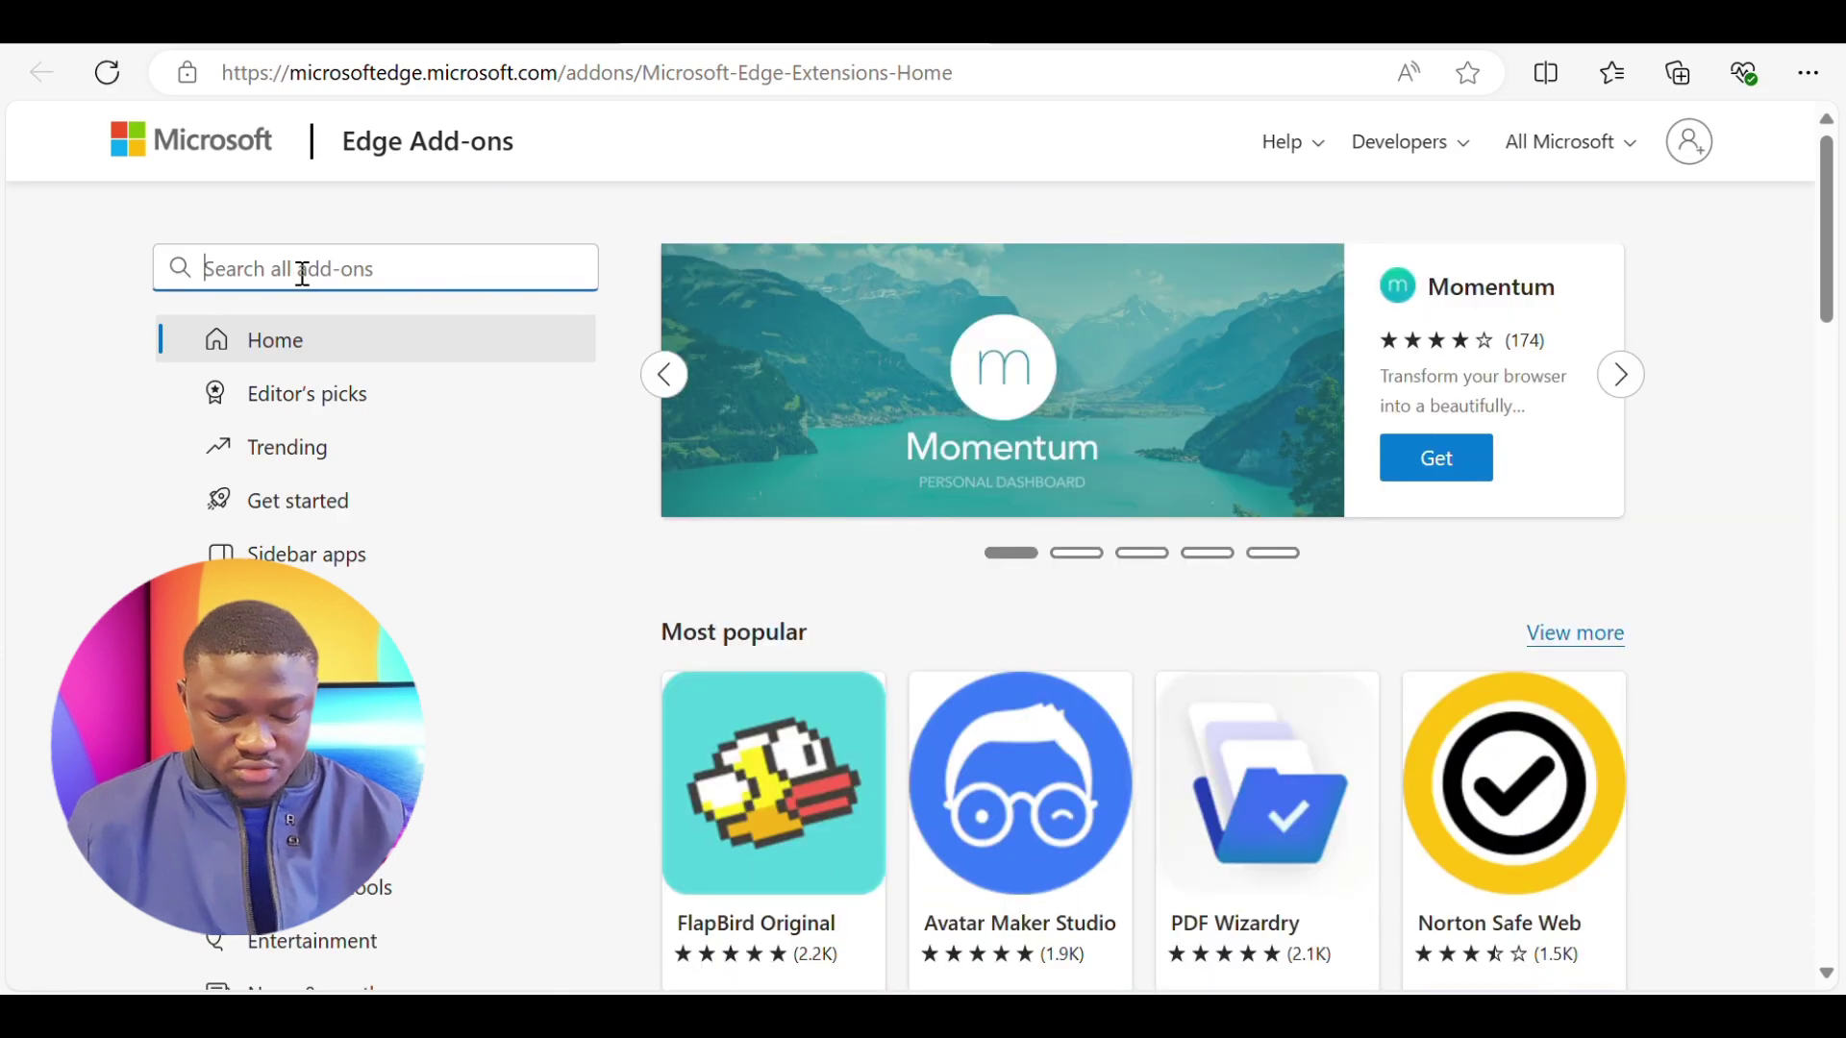
pyautogui.write('ude')
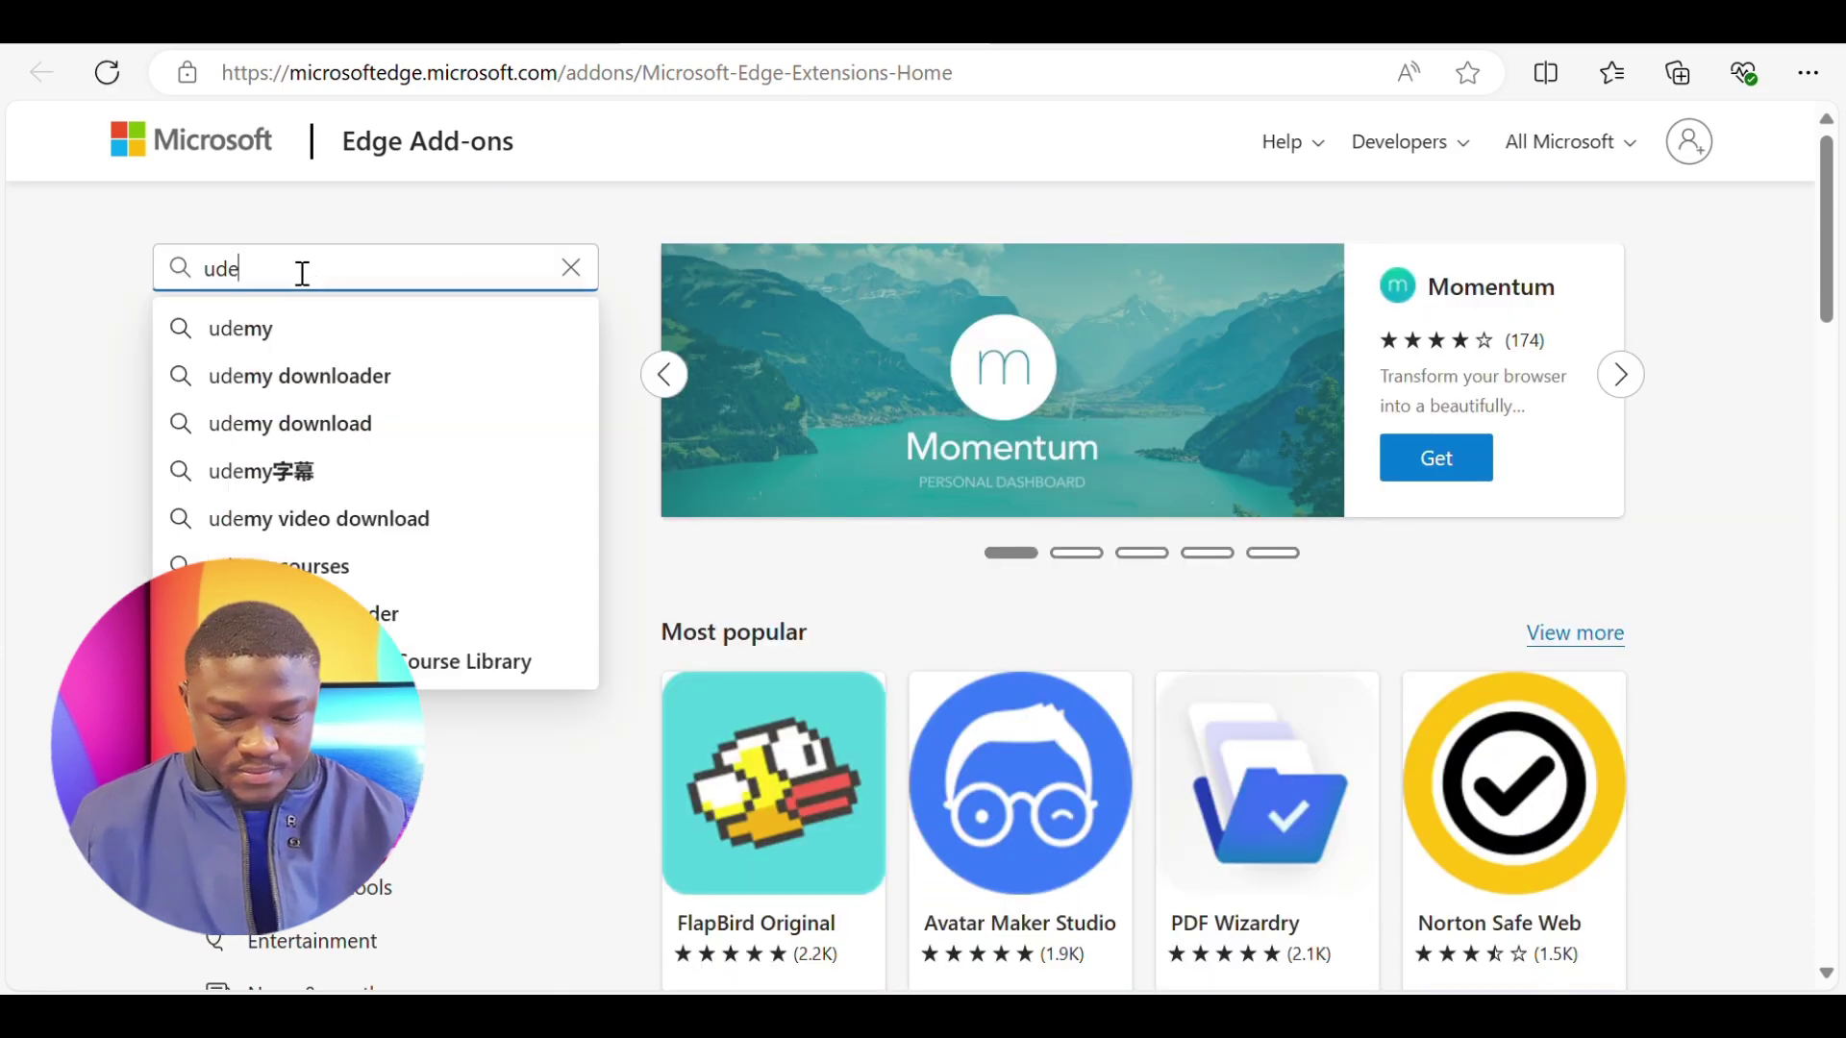
pyautogui.write('my')
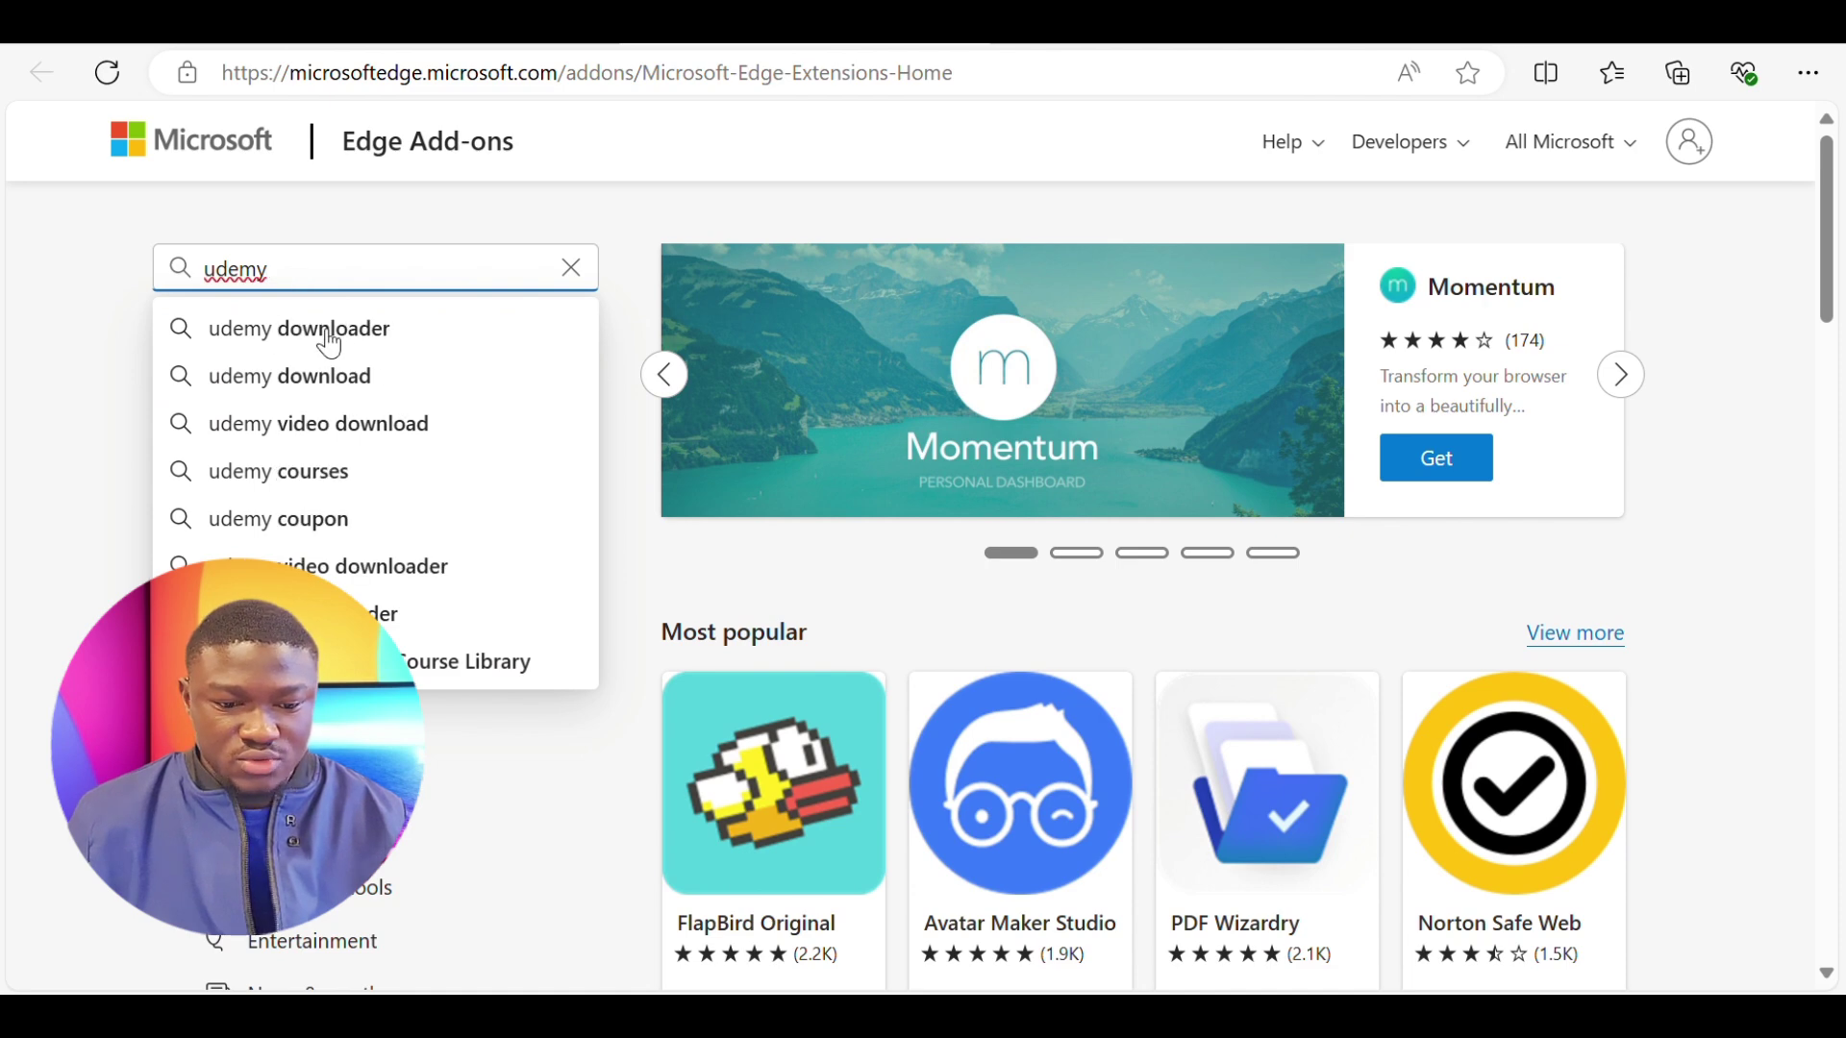
pyautogui.click(329, 335)
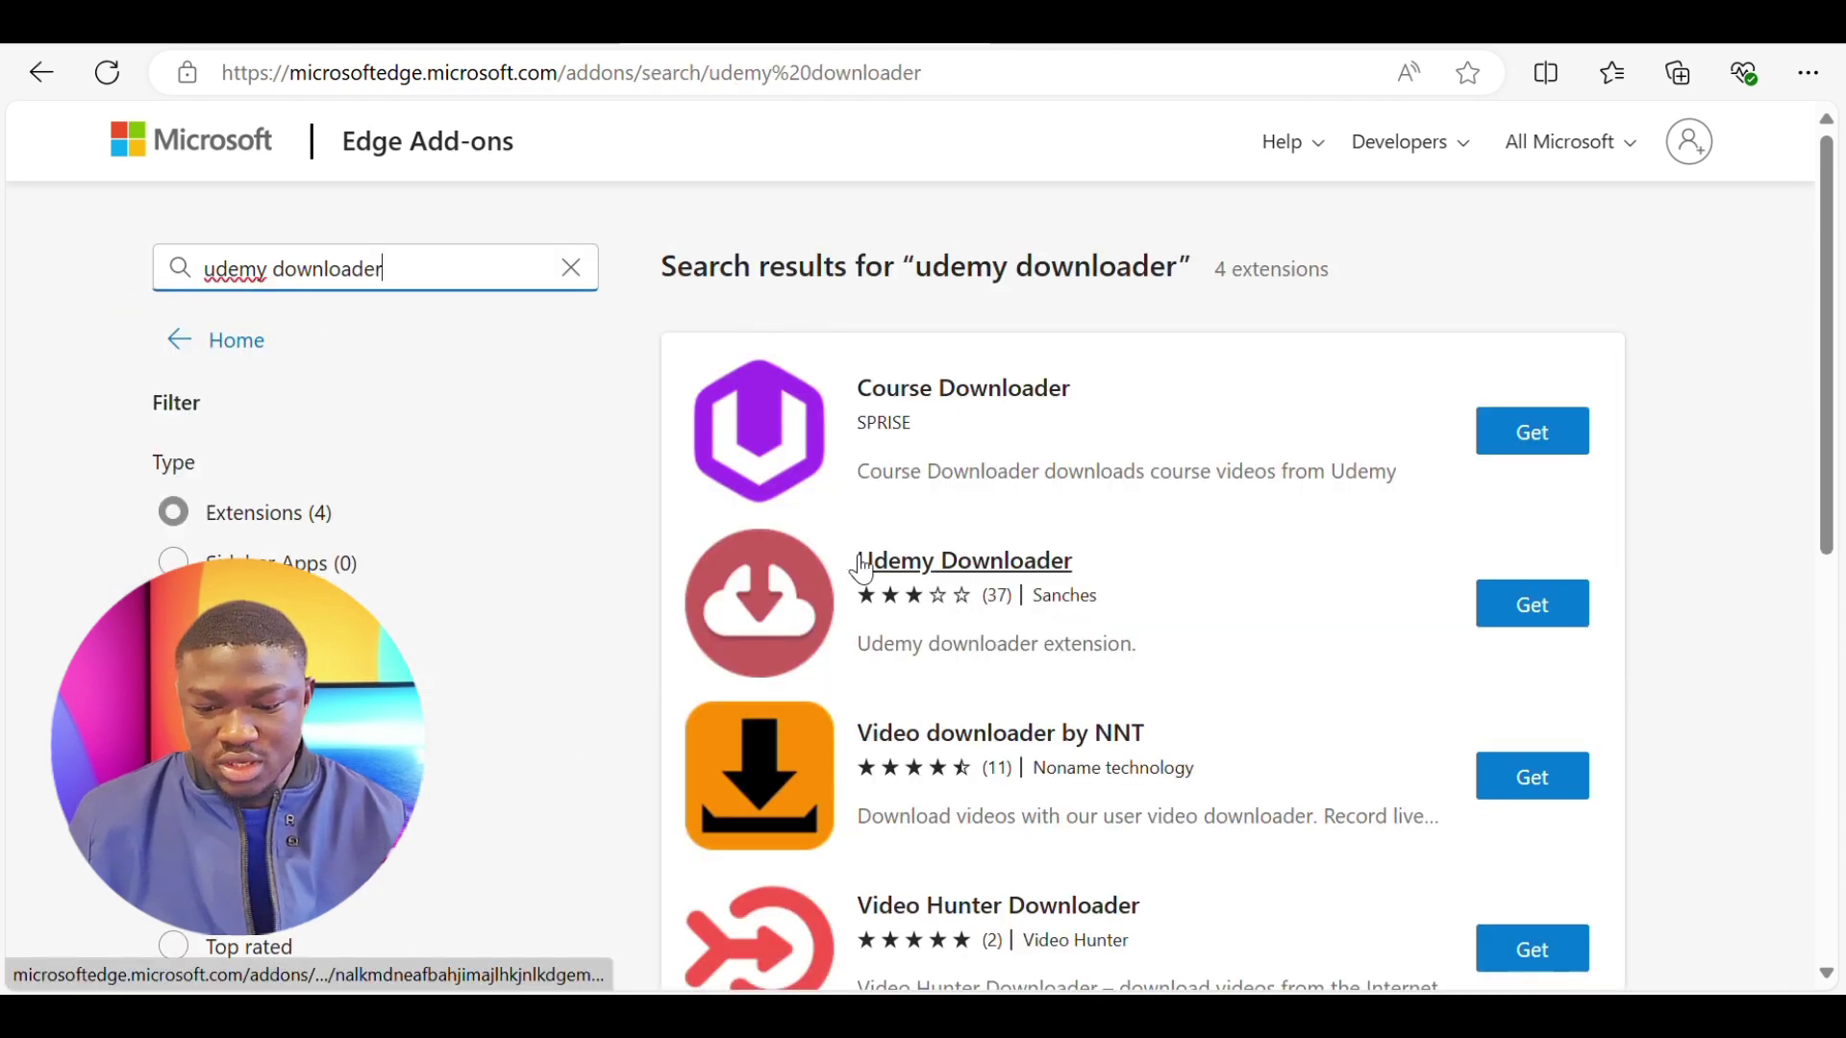
# - Install the Udemy Downloader extension, confirming Add extension
pyautogui.click(1531, 617)
pyautogui.click(975, 347)
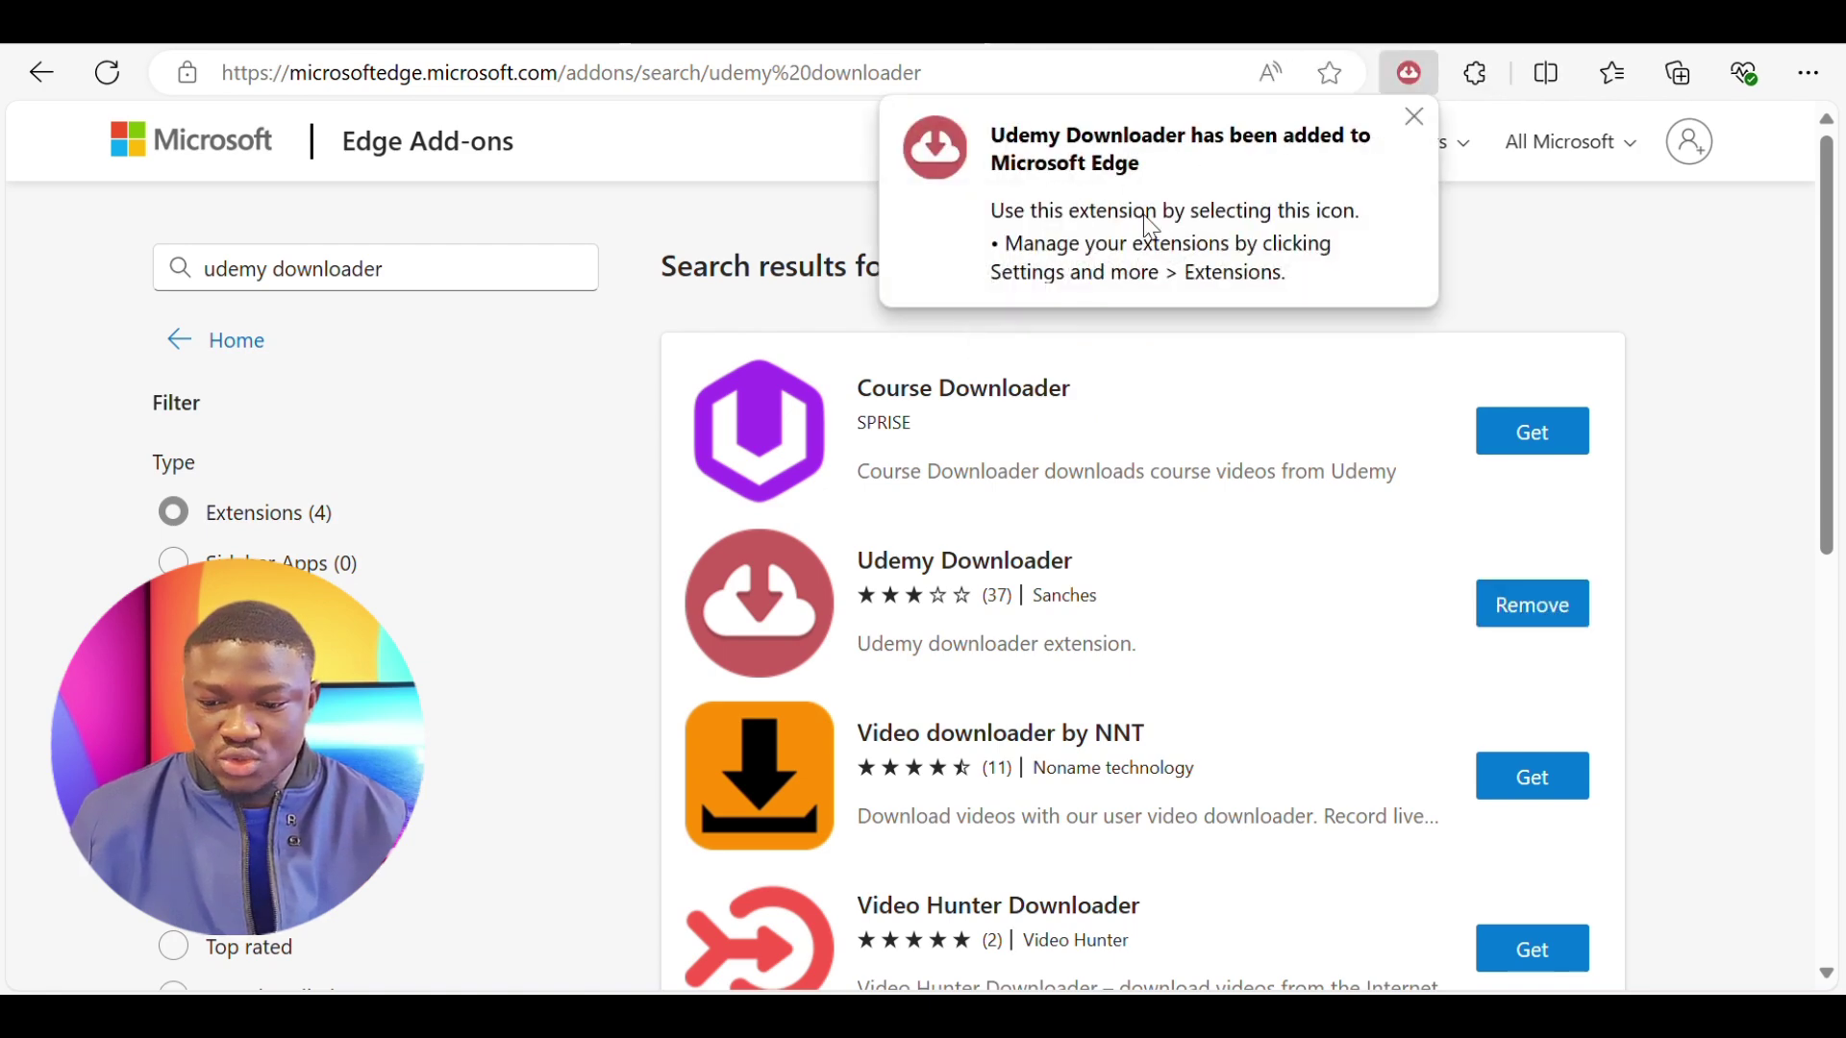
# - Pin the Udemy Downloader icon to the Edge toolbar from the installed-extensions list
pyautogui.click(1415, 122)
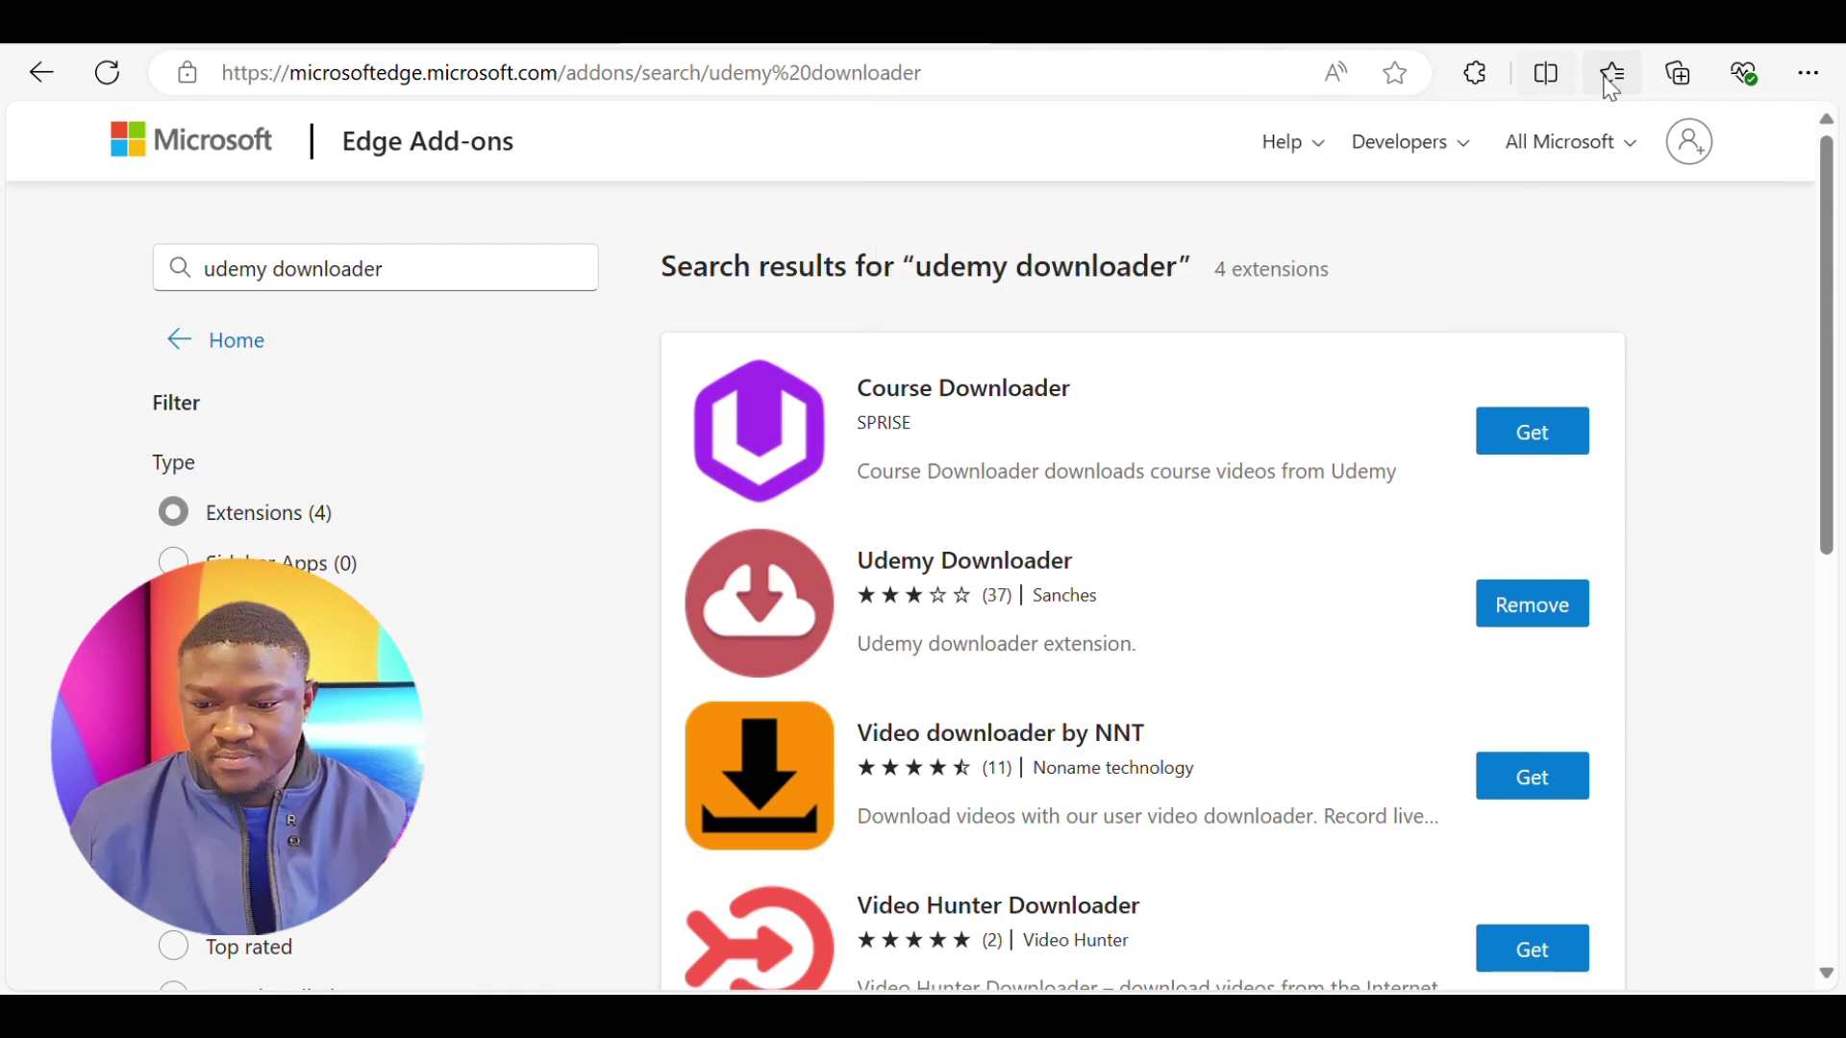
pyautogui.click(1472, 85)
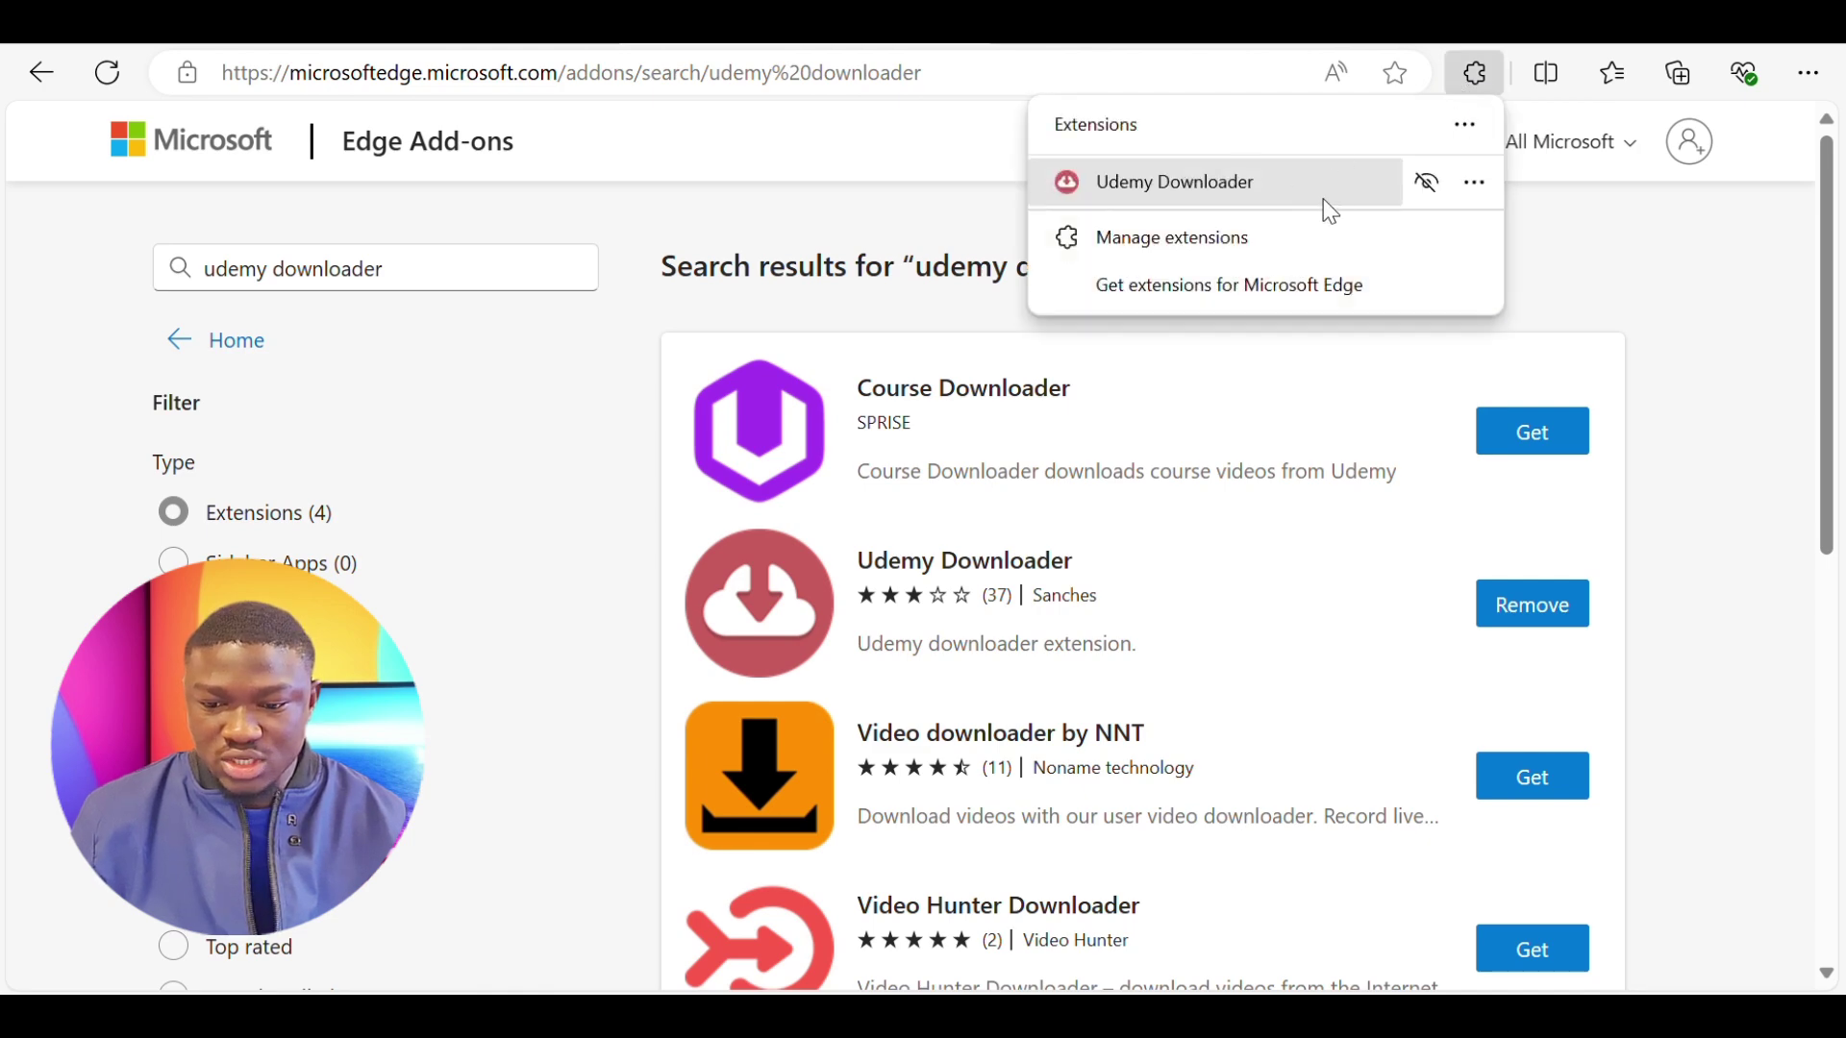
pyautogui.click(1468, 198)
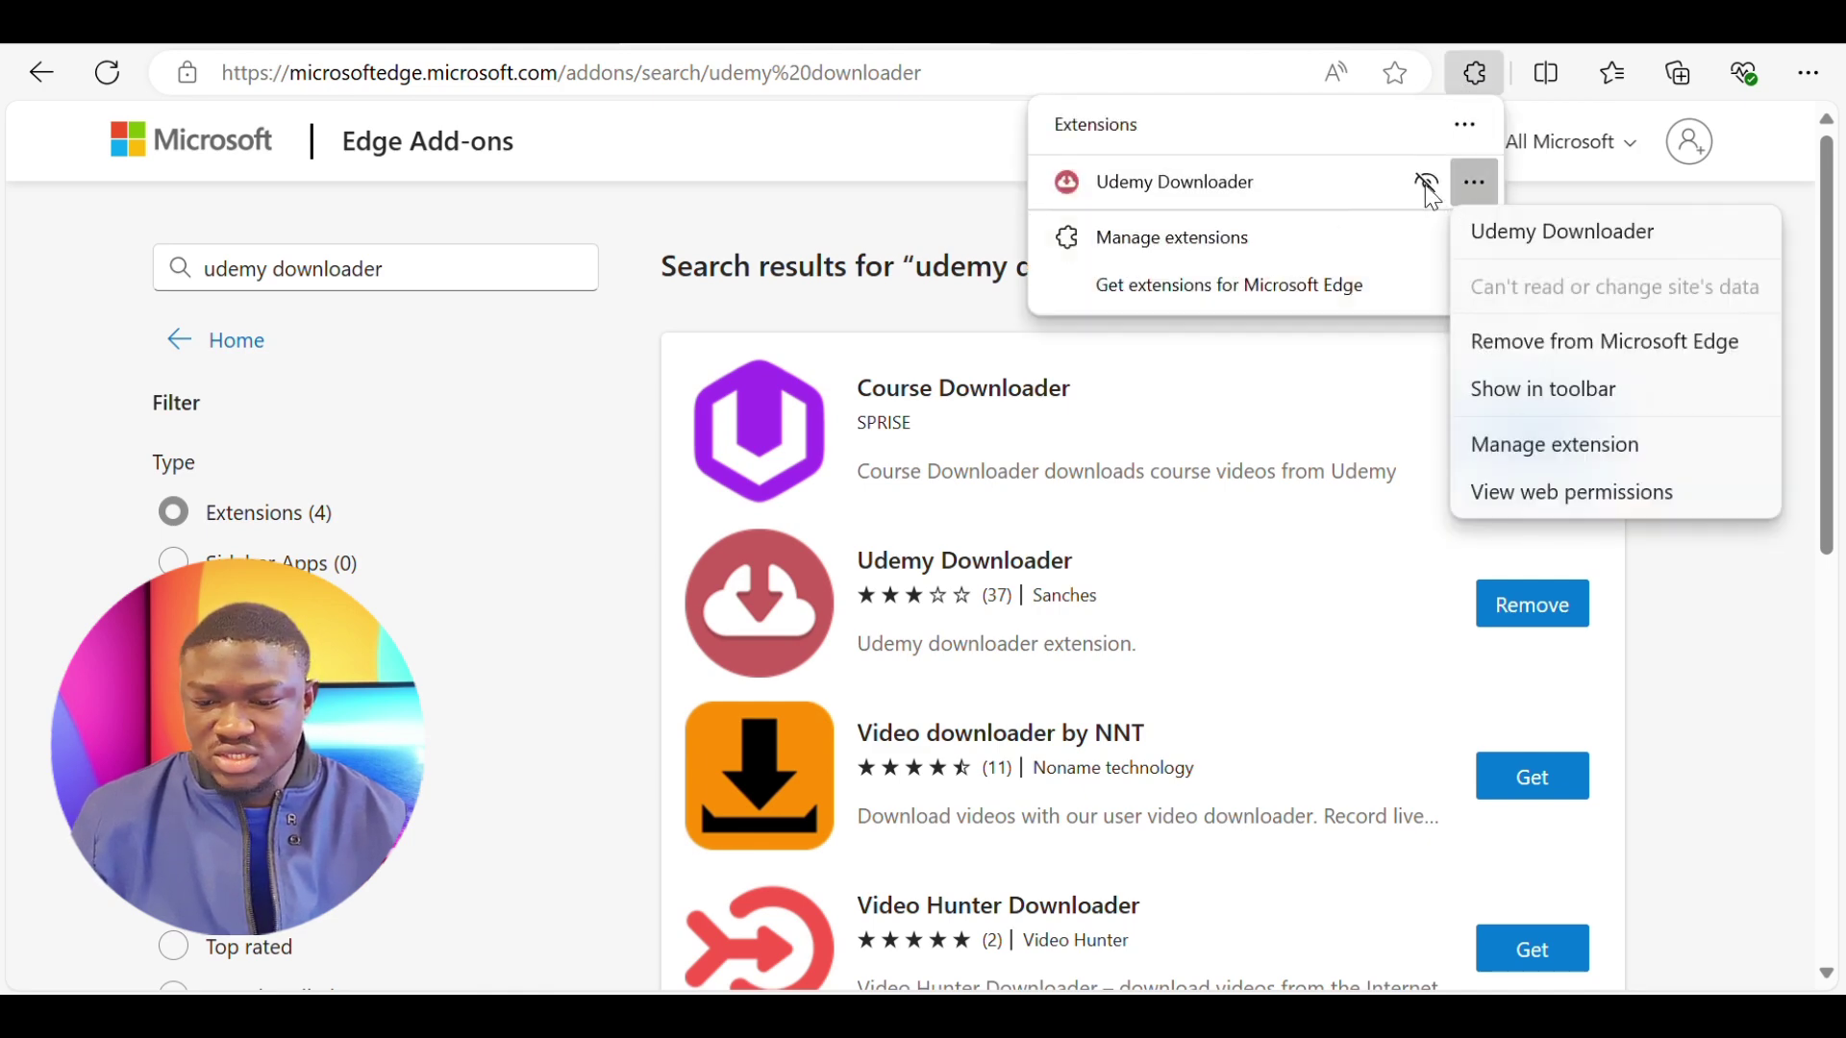
pyautogui.click(1422, 189)
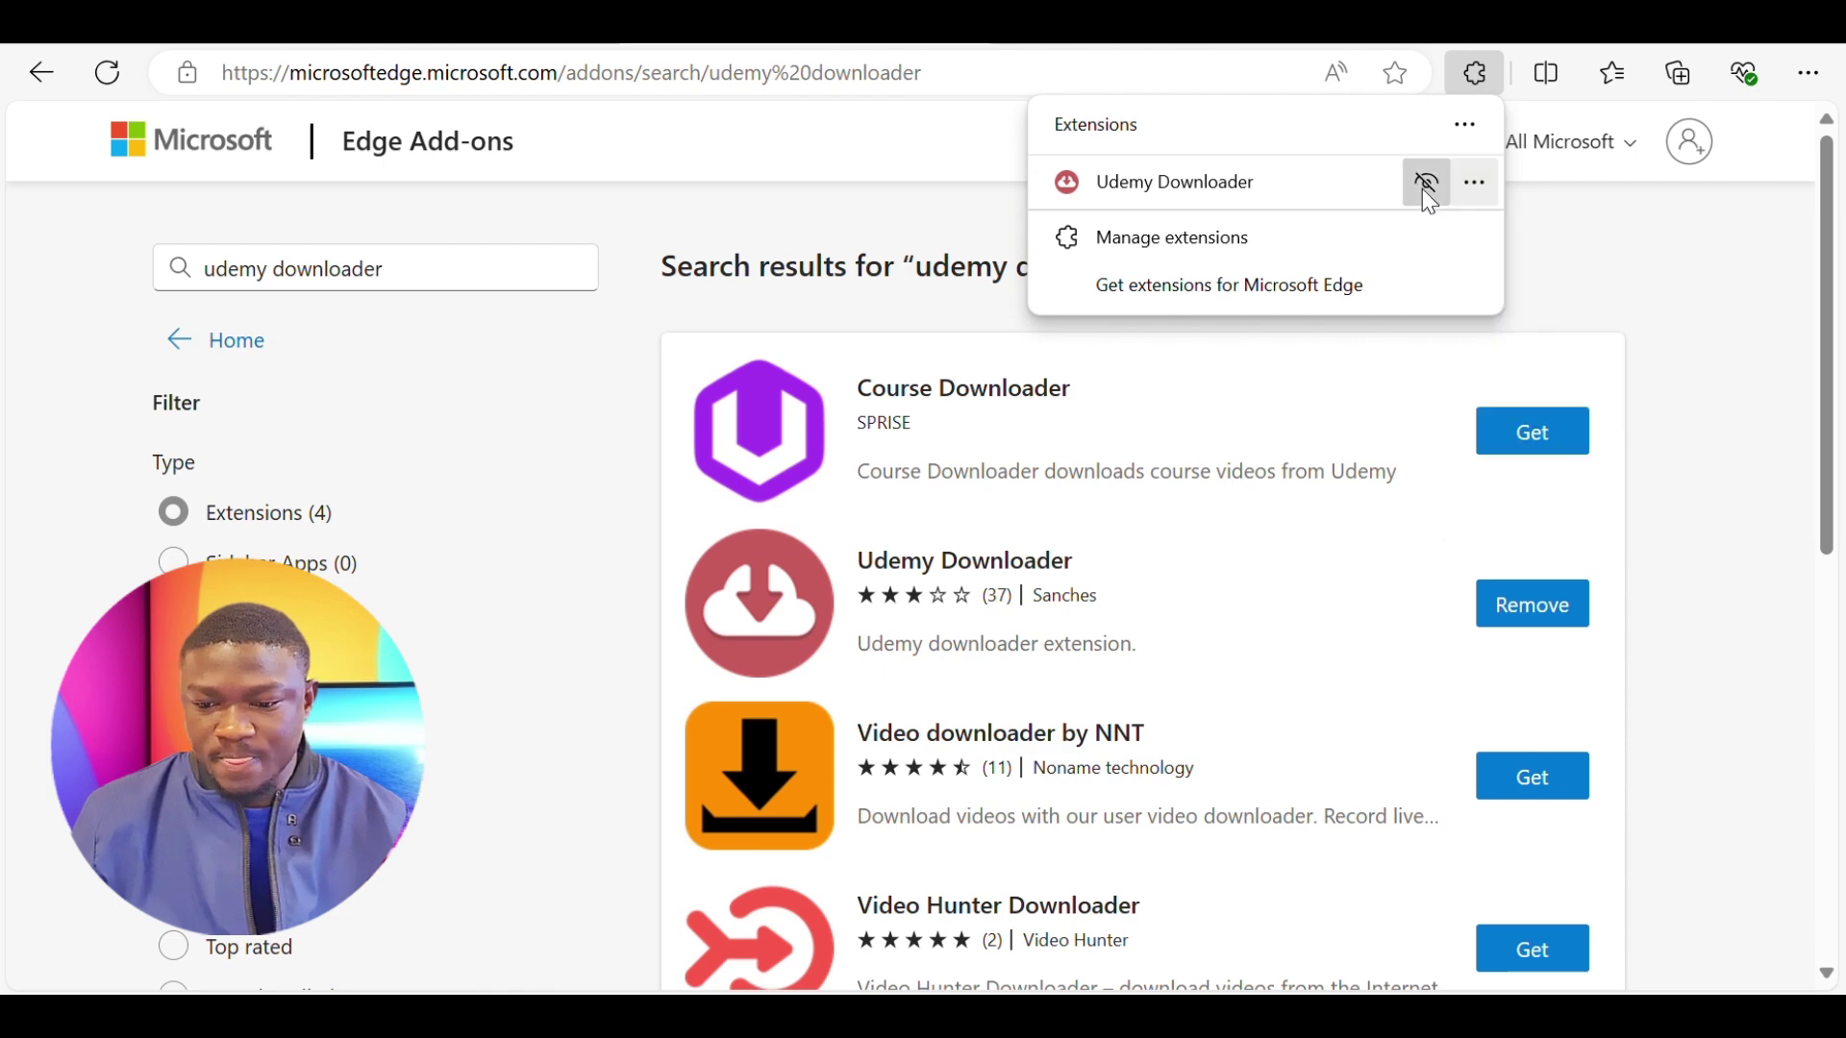
pyautogui.click(1423, 190)
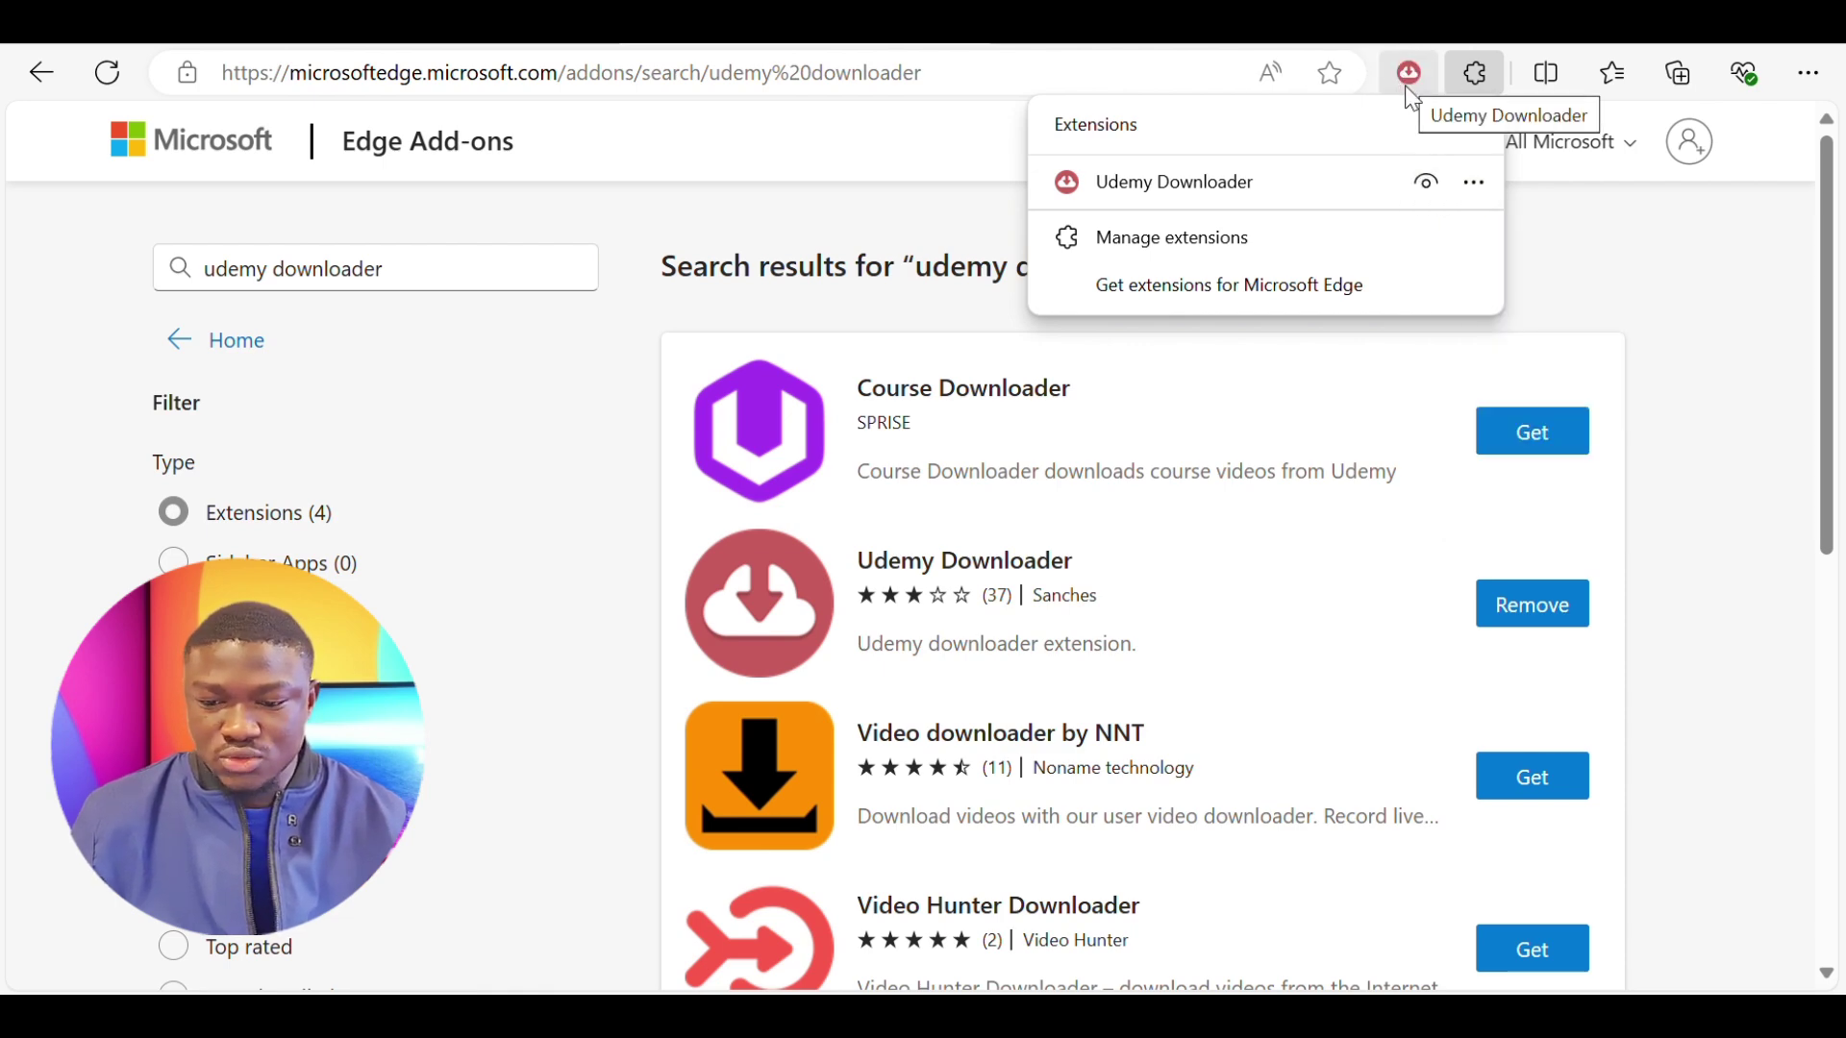
pyautogui.click(1582, 288)
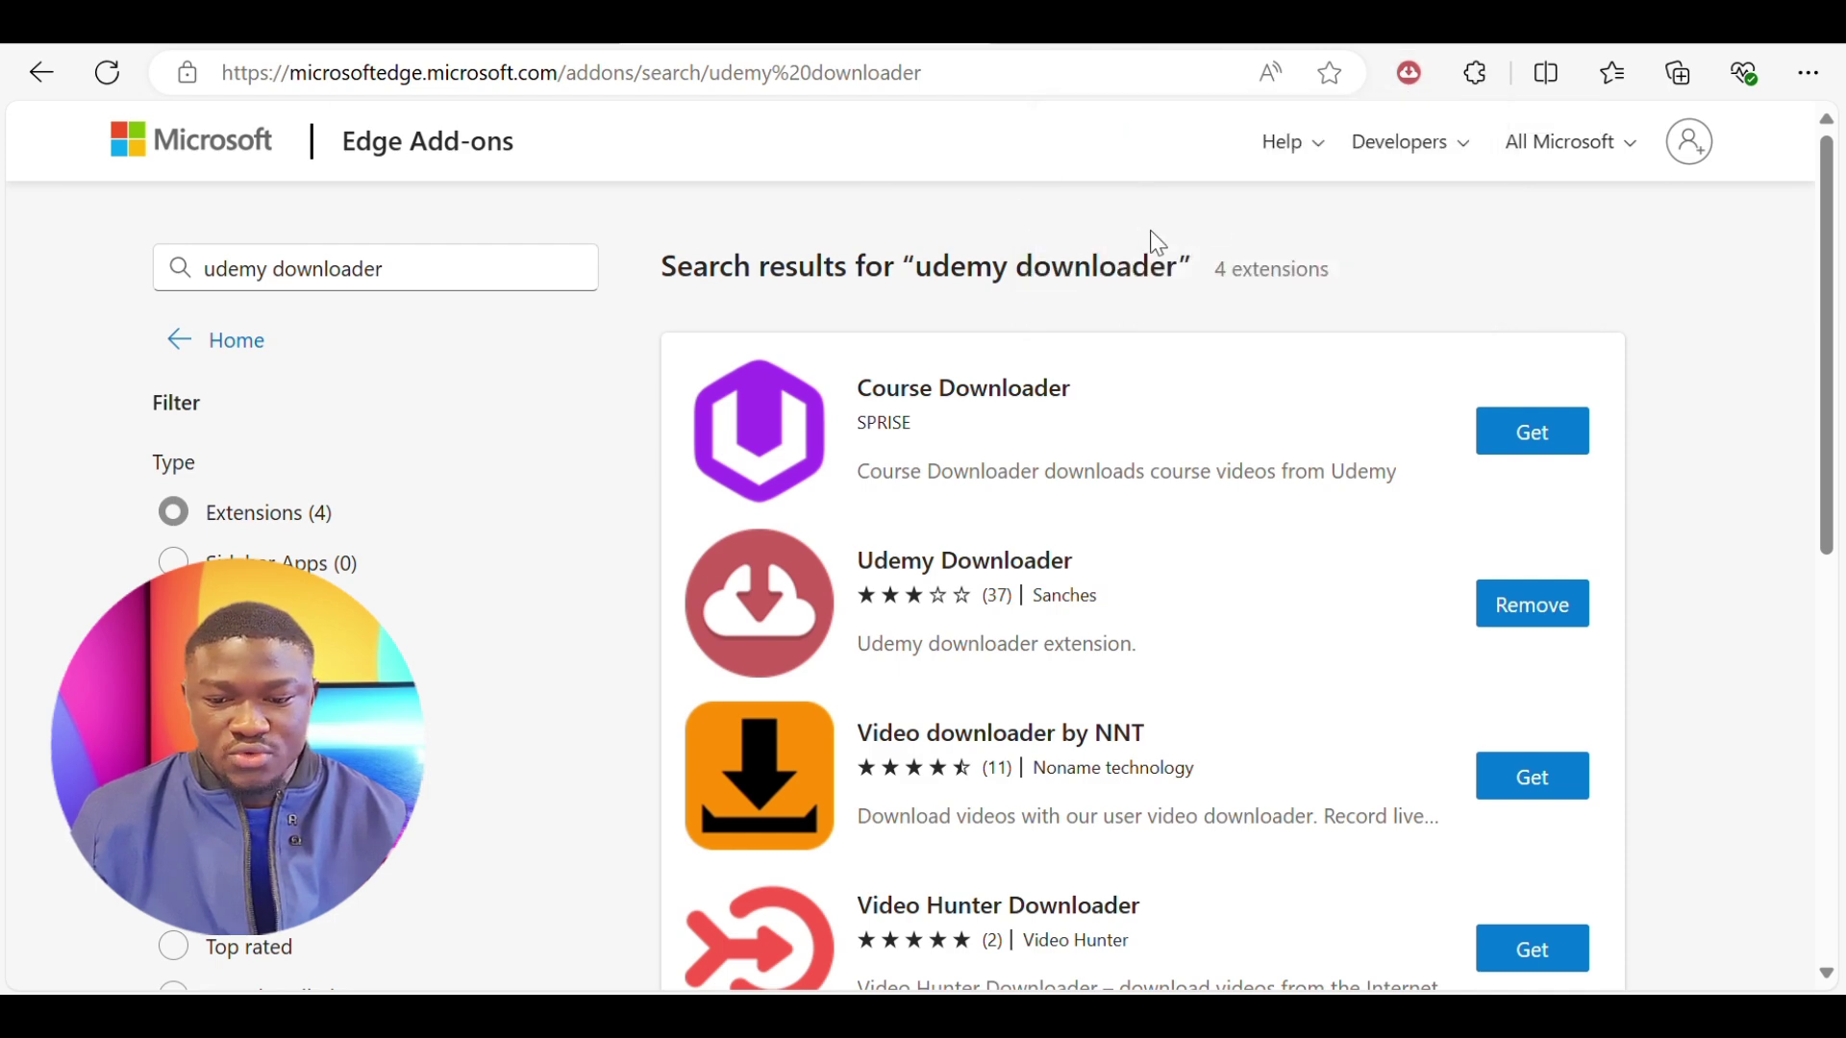
# - From Udemy's My learning list, start the Mastering UI/UX - zero to hero course player
pyautogui.click(1192, 48)
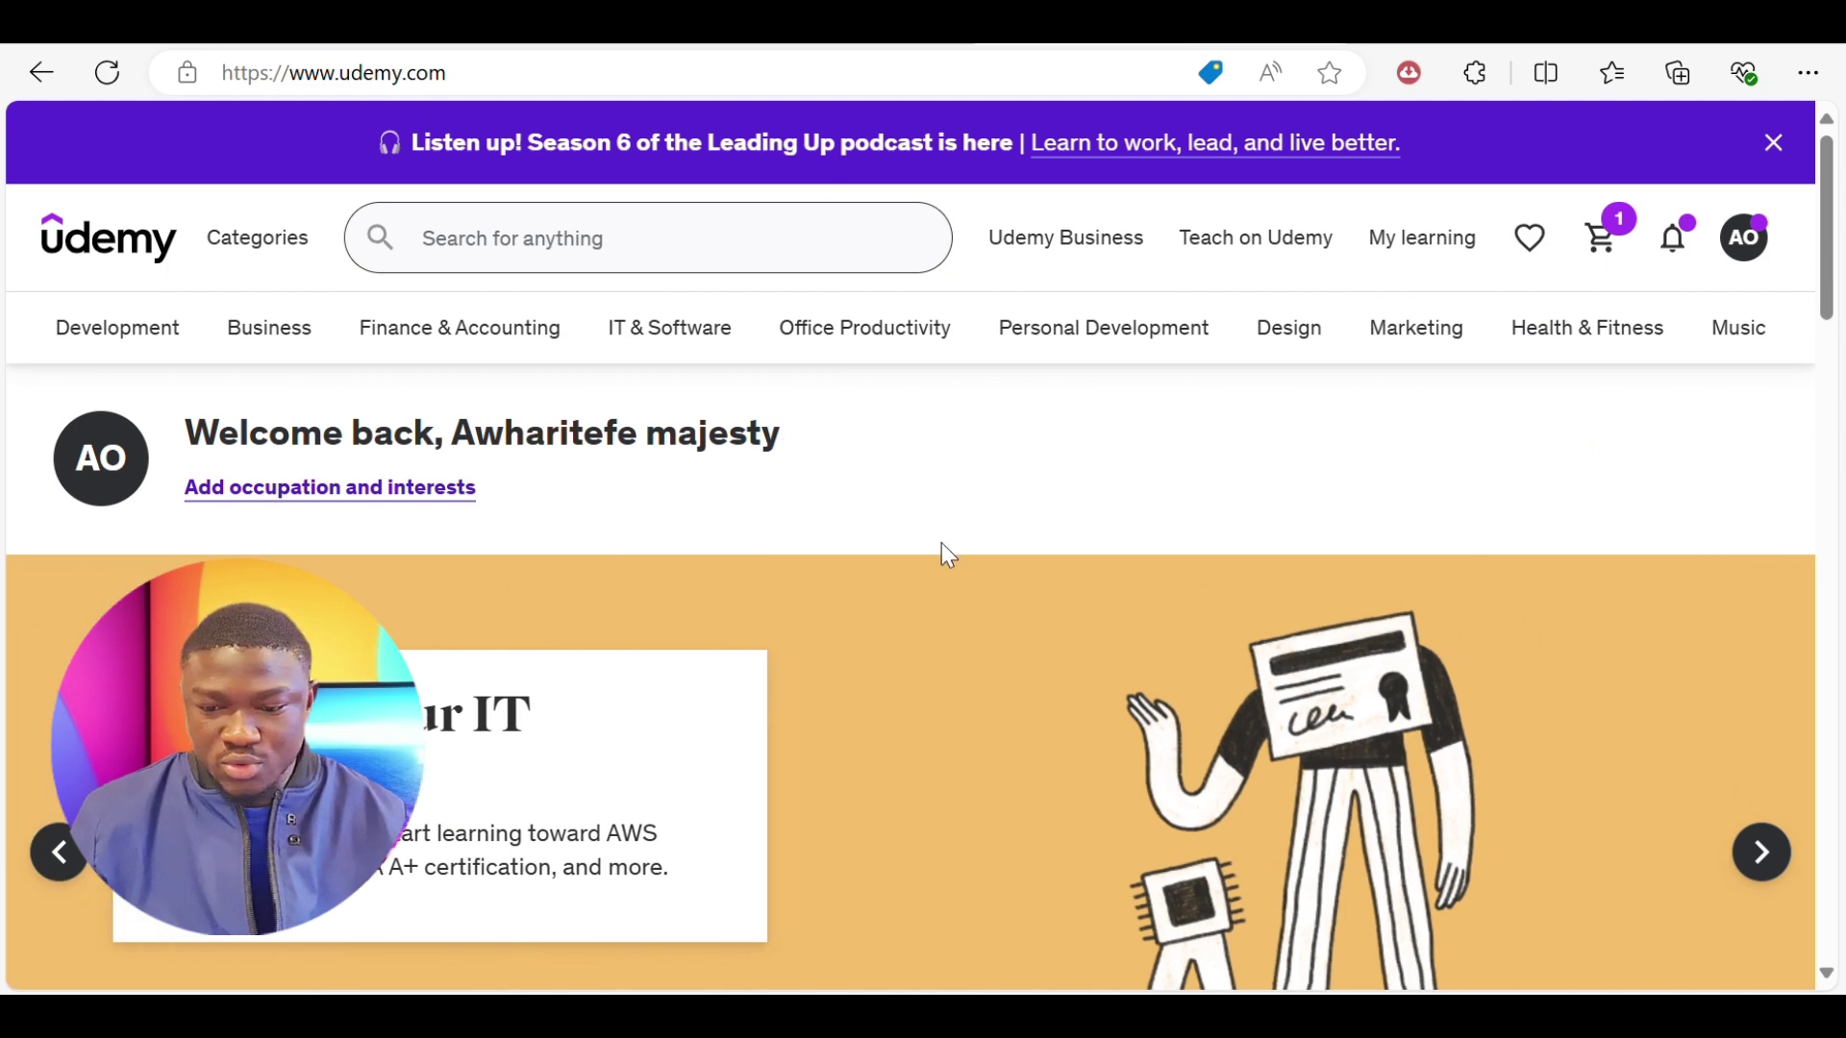
pyautogui.moveTo(1421, 239)
pyautogui.click(1399, 252)
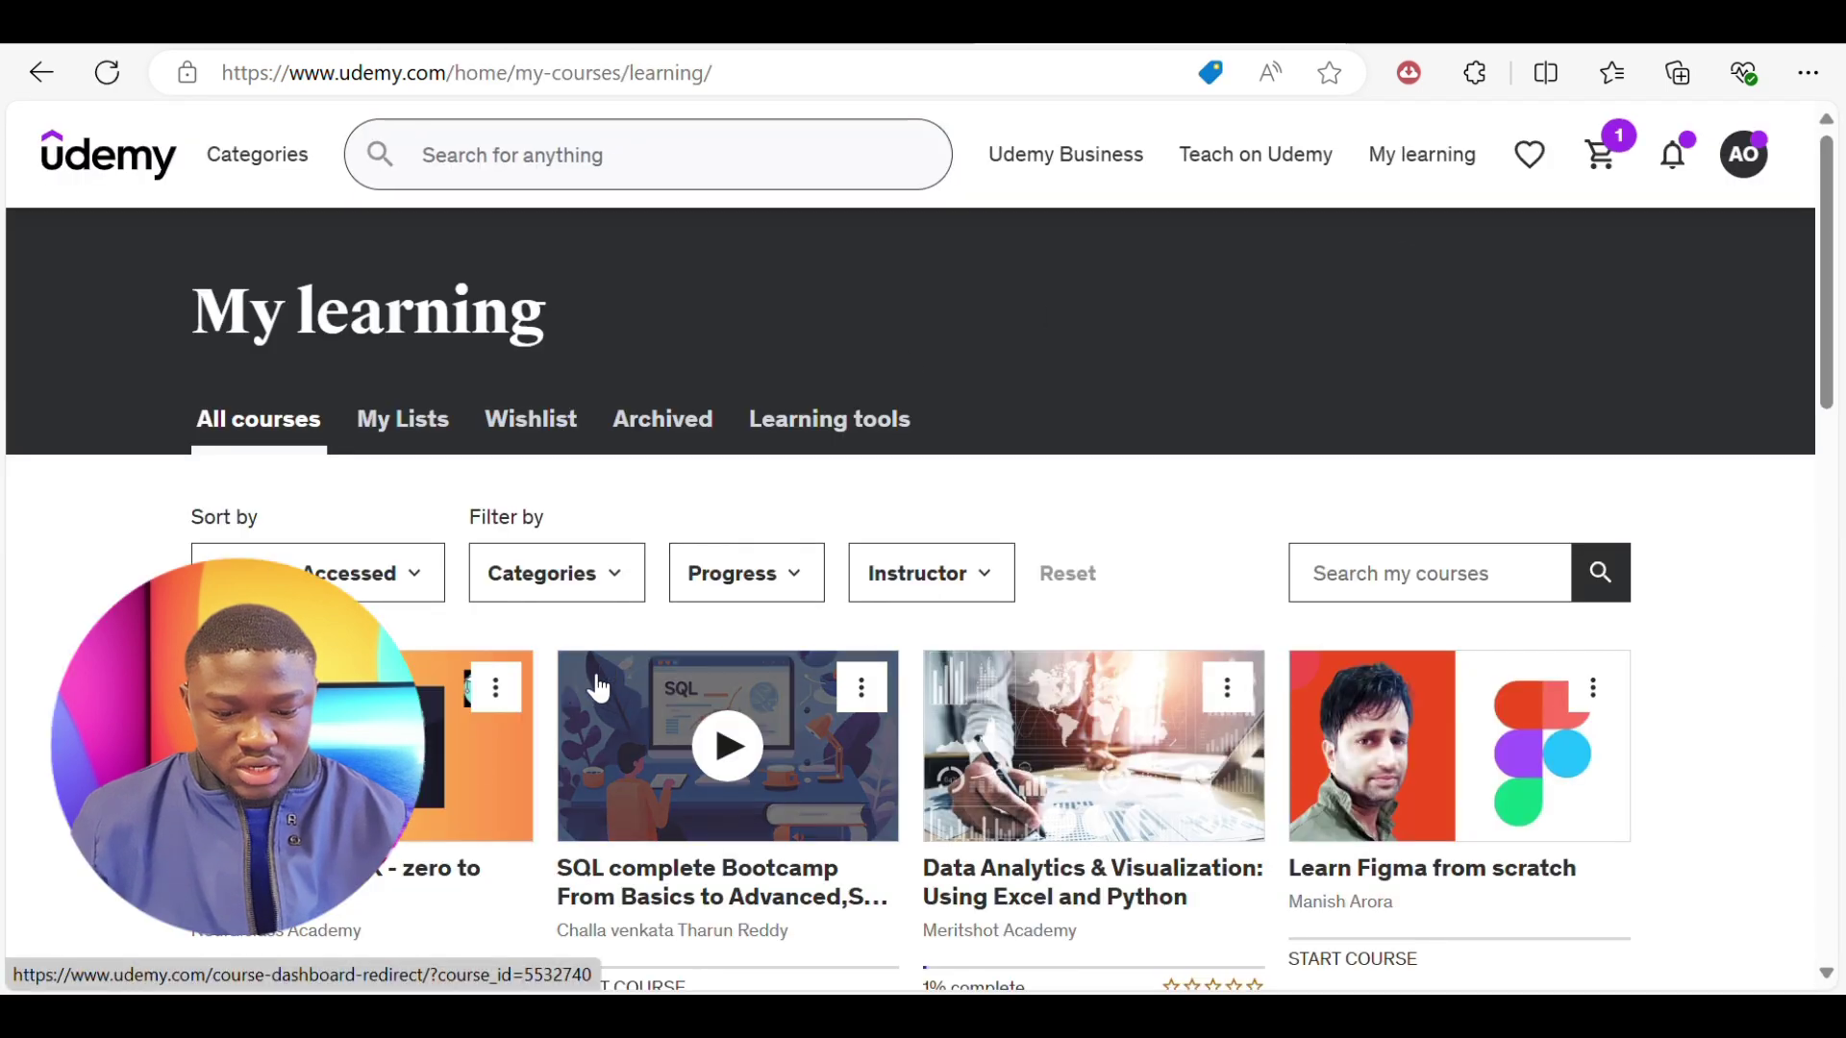
pyautogui.scroll(-2, 671, 769)
pyautogui.scroll(-1, 671, 769)
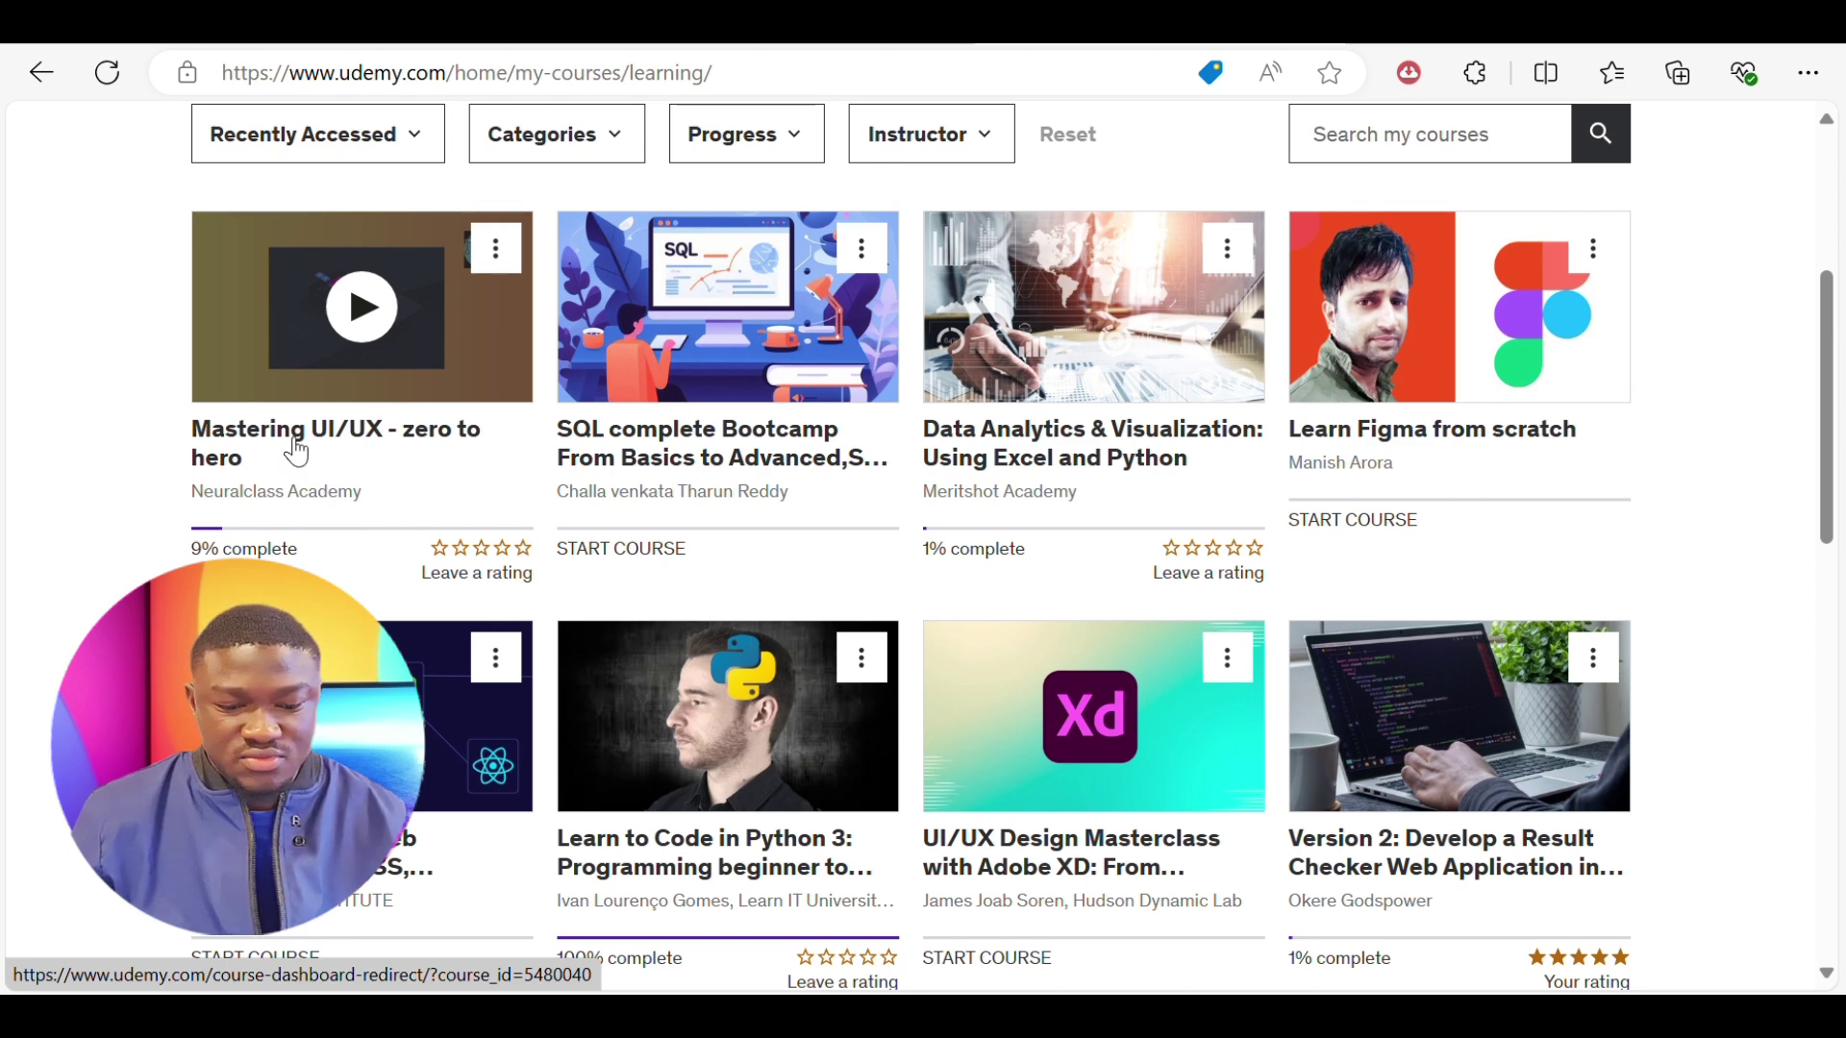
pyautogui.click(295, 450)
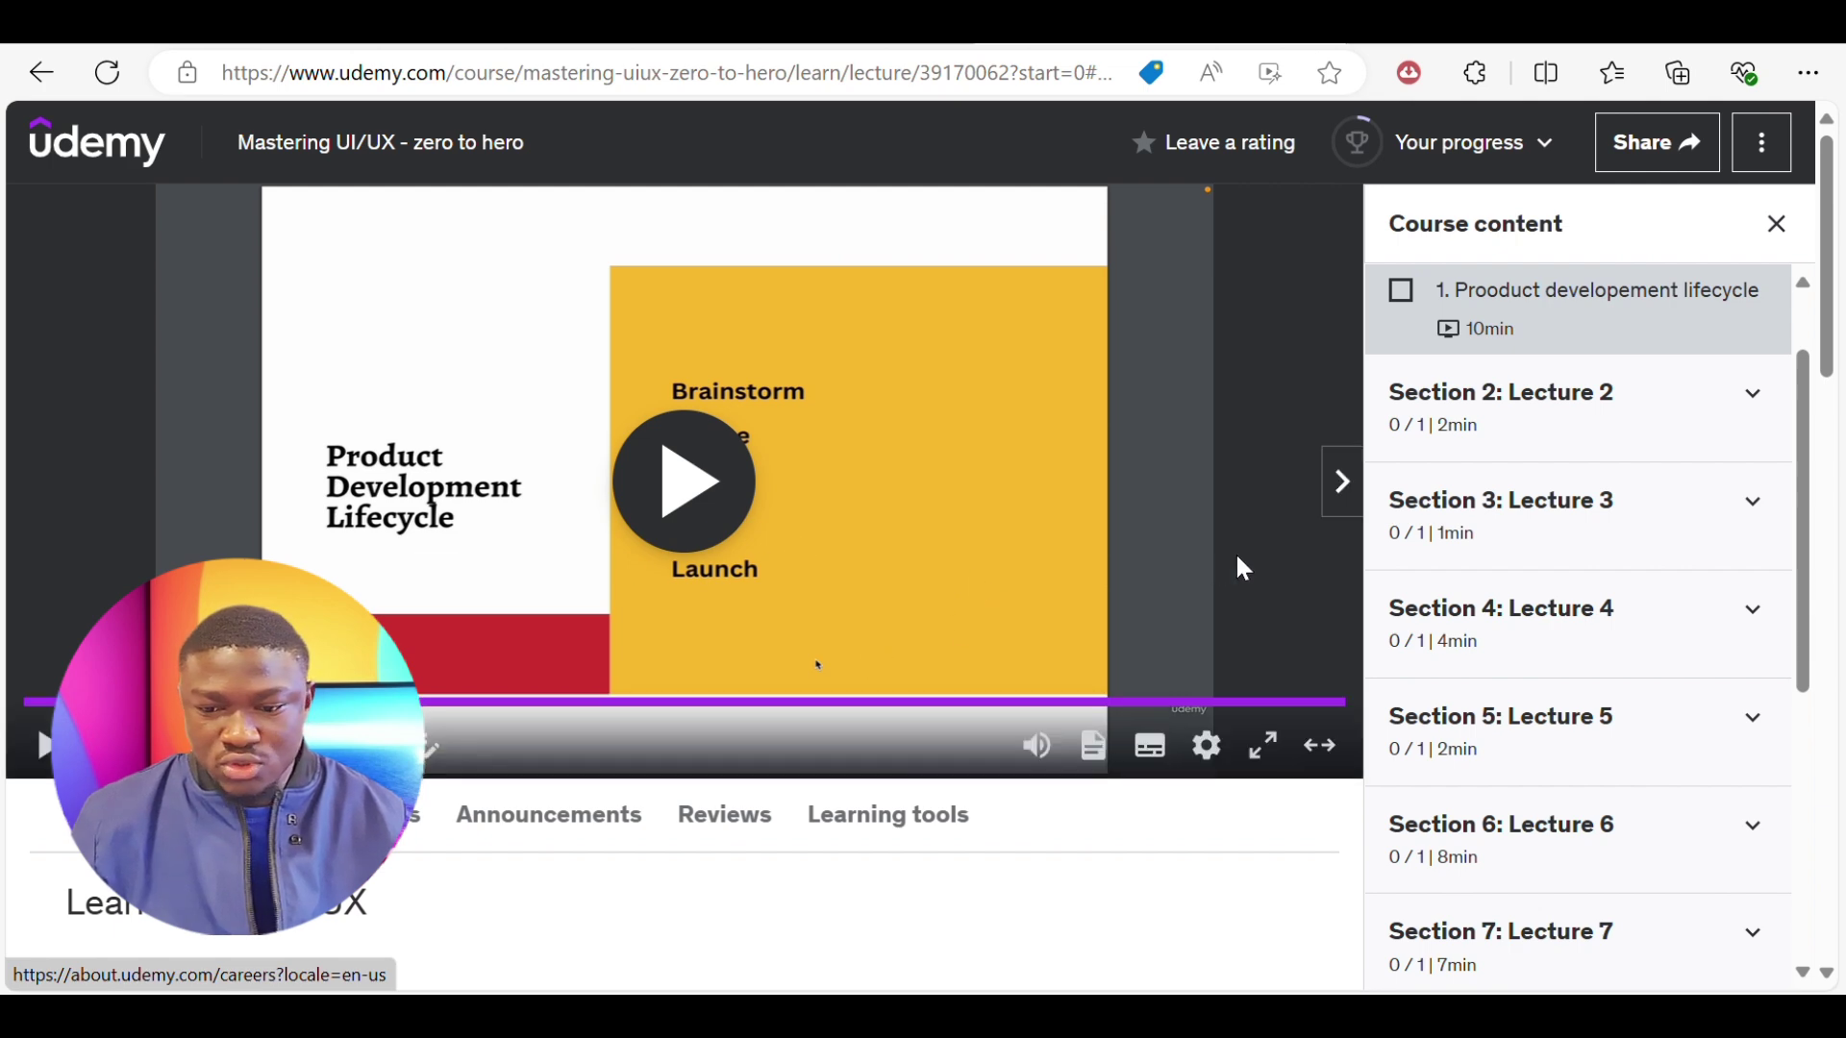
# - In Udemy Downloader, list My Courses and load the Mastering UI/UX lecture list
pyautogui.click(1409, 75)
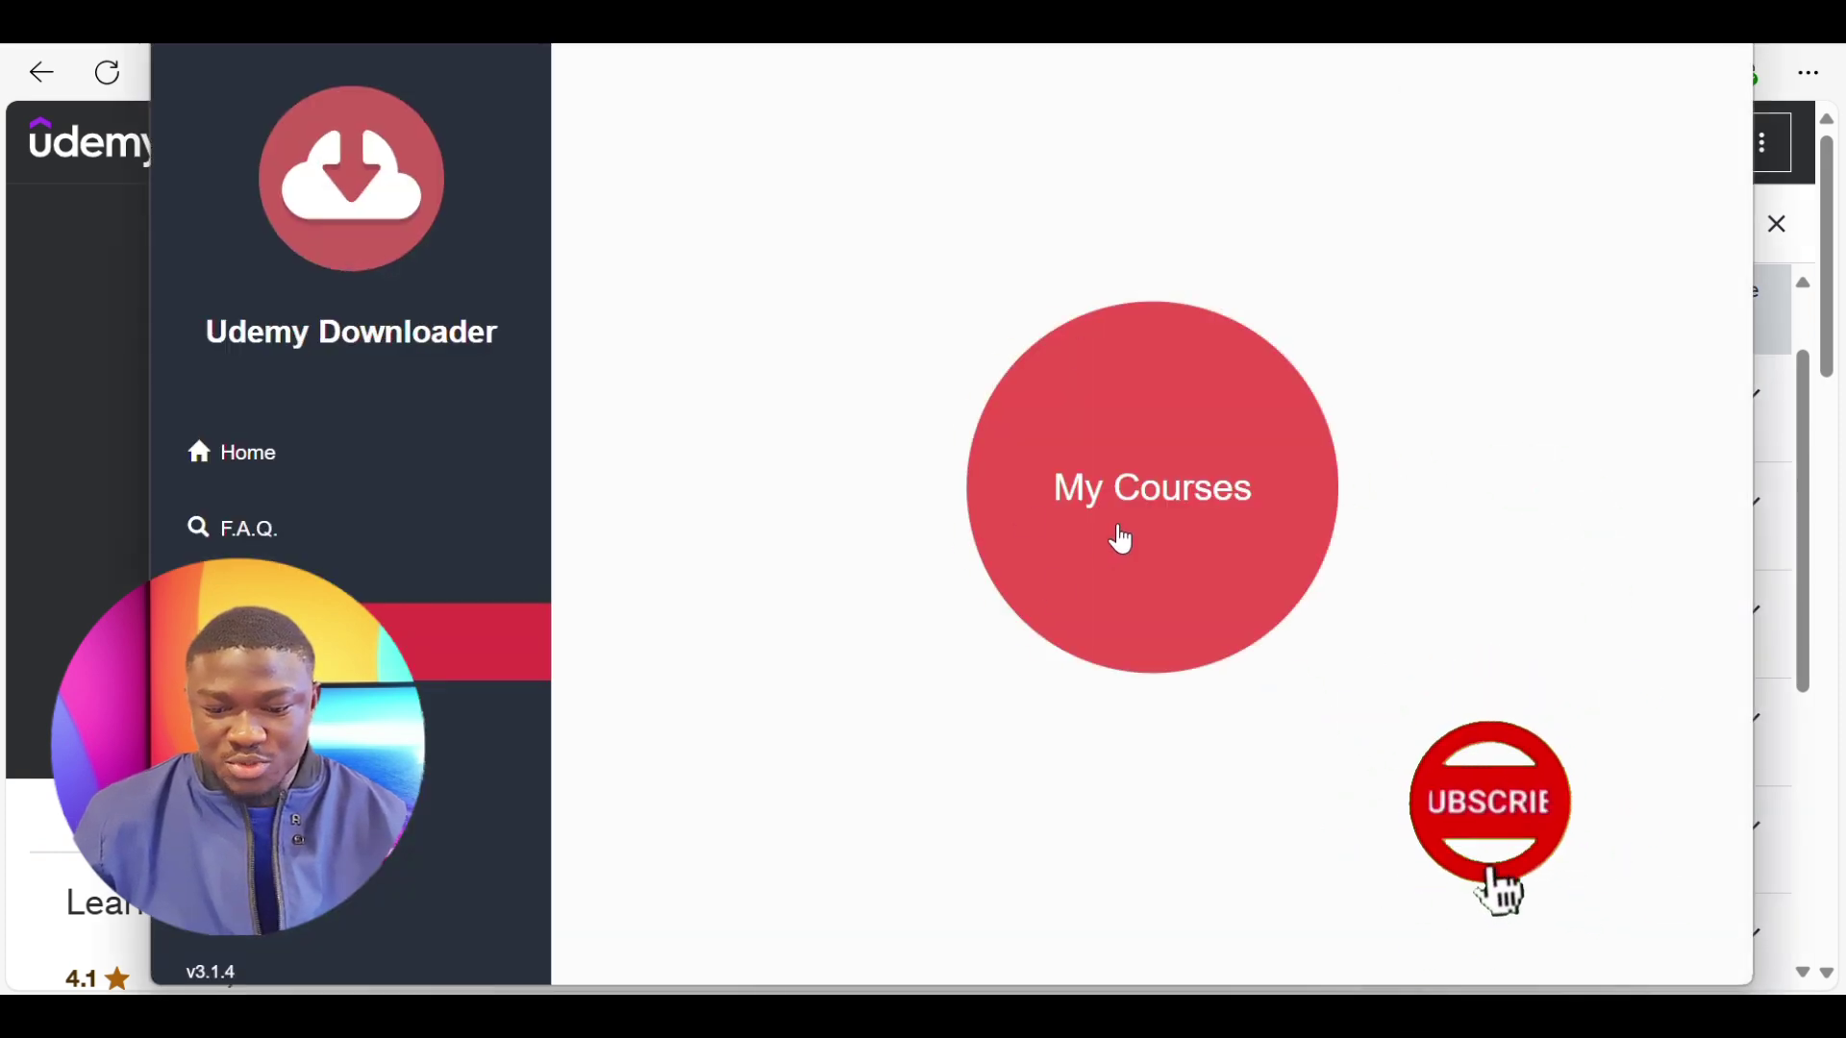
pyautogui.click(1120, 537)
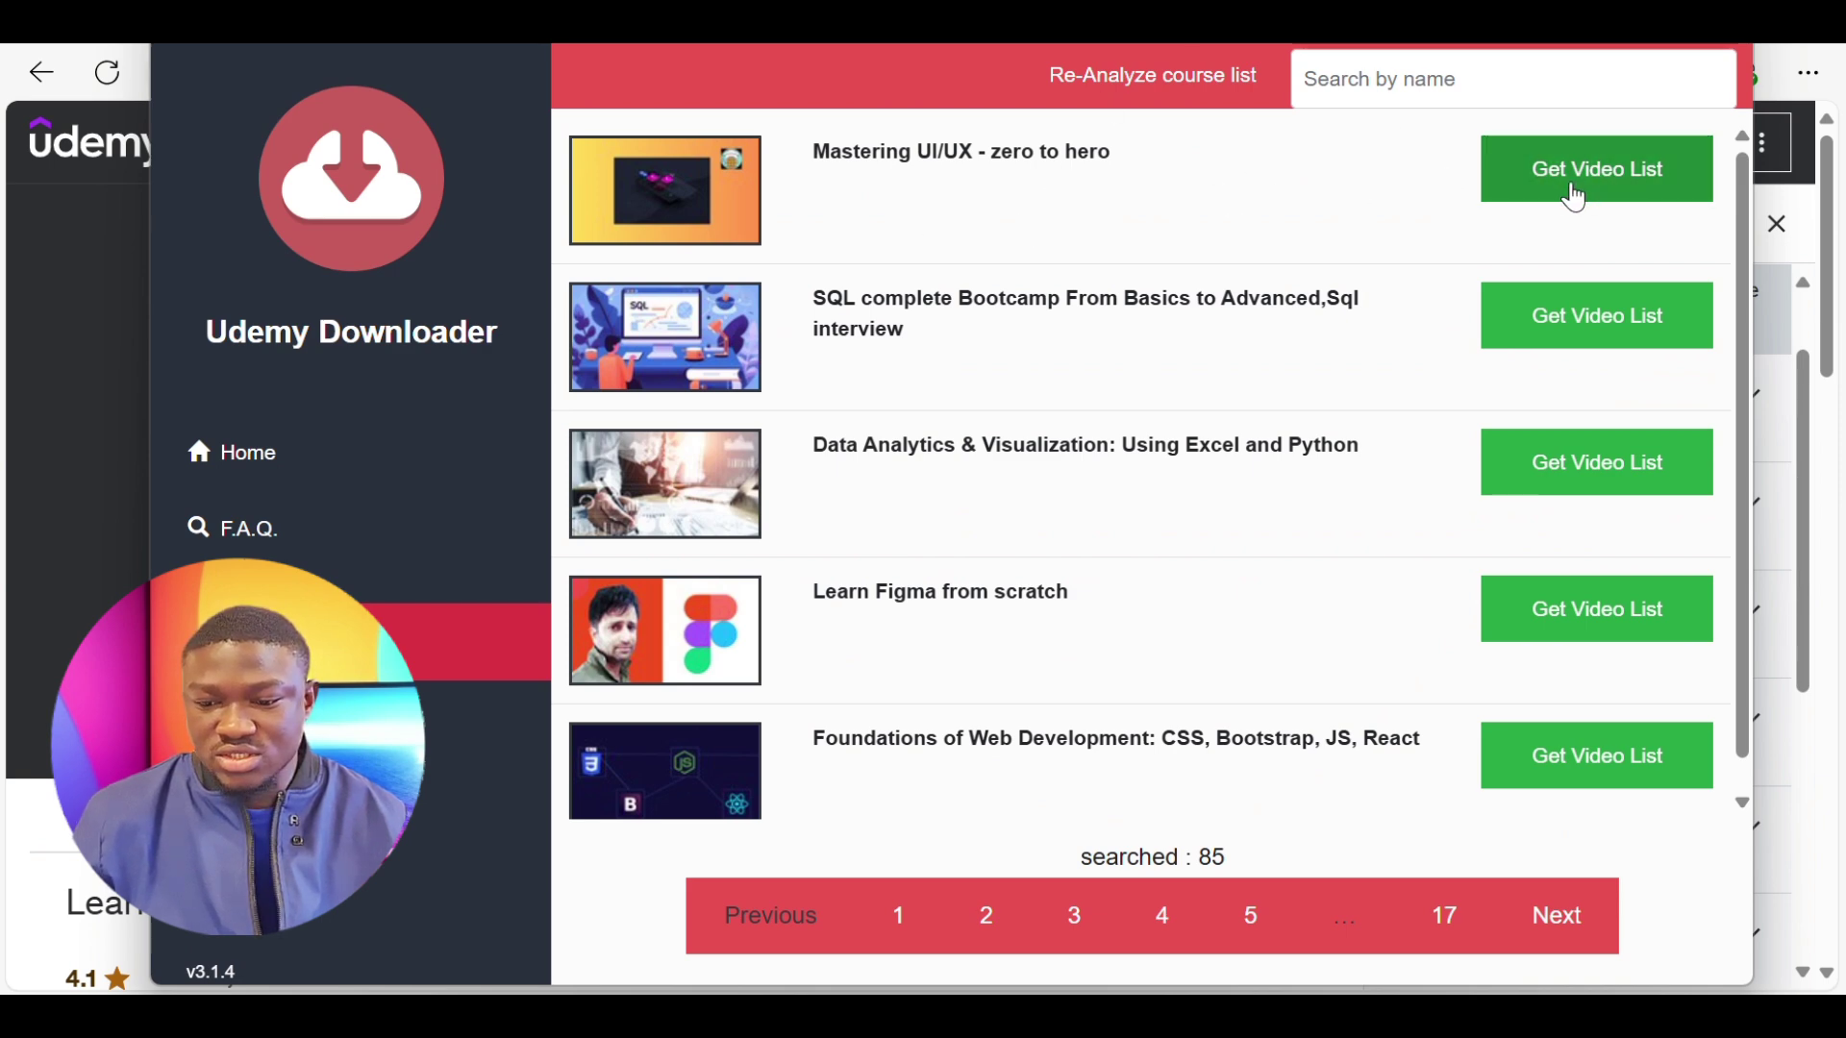
pyautogui.click(1572, 195)
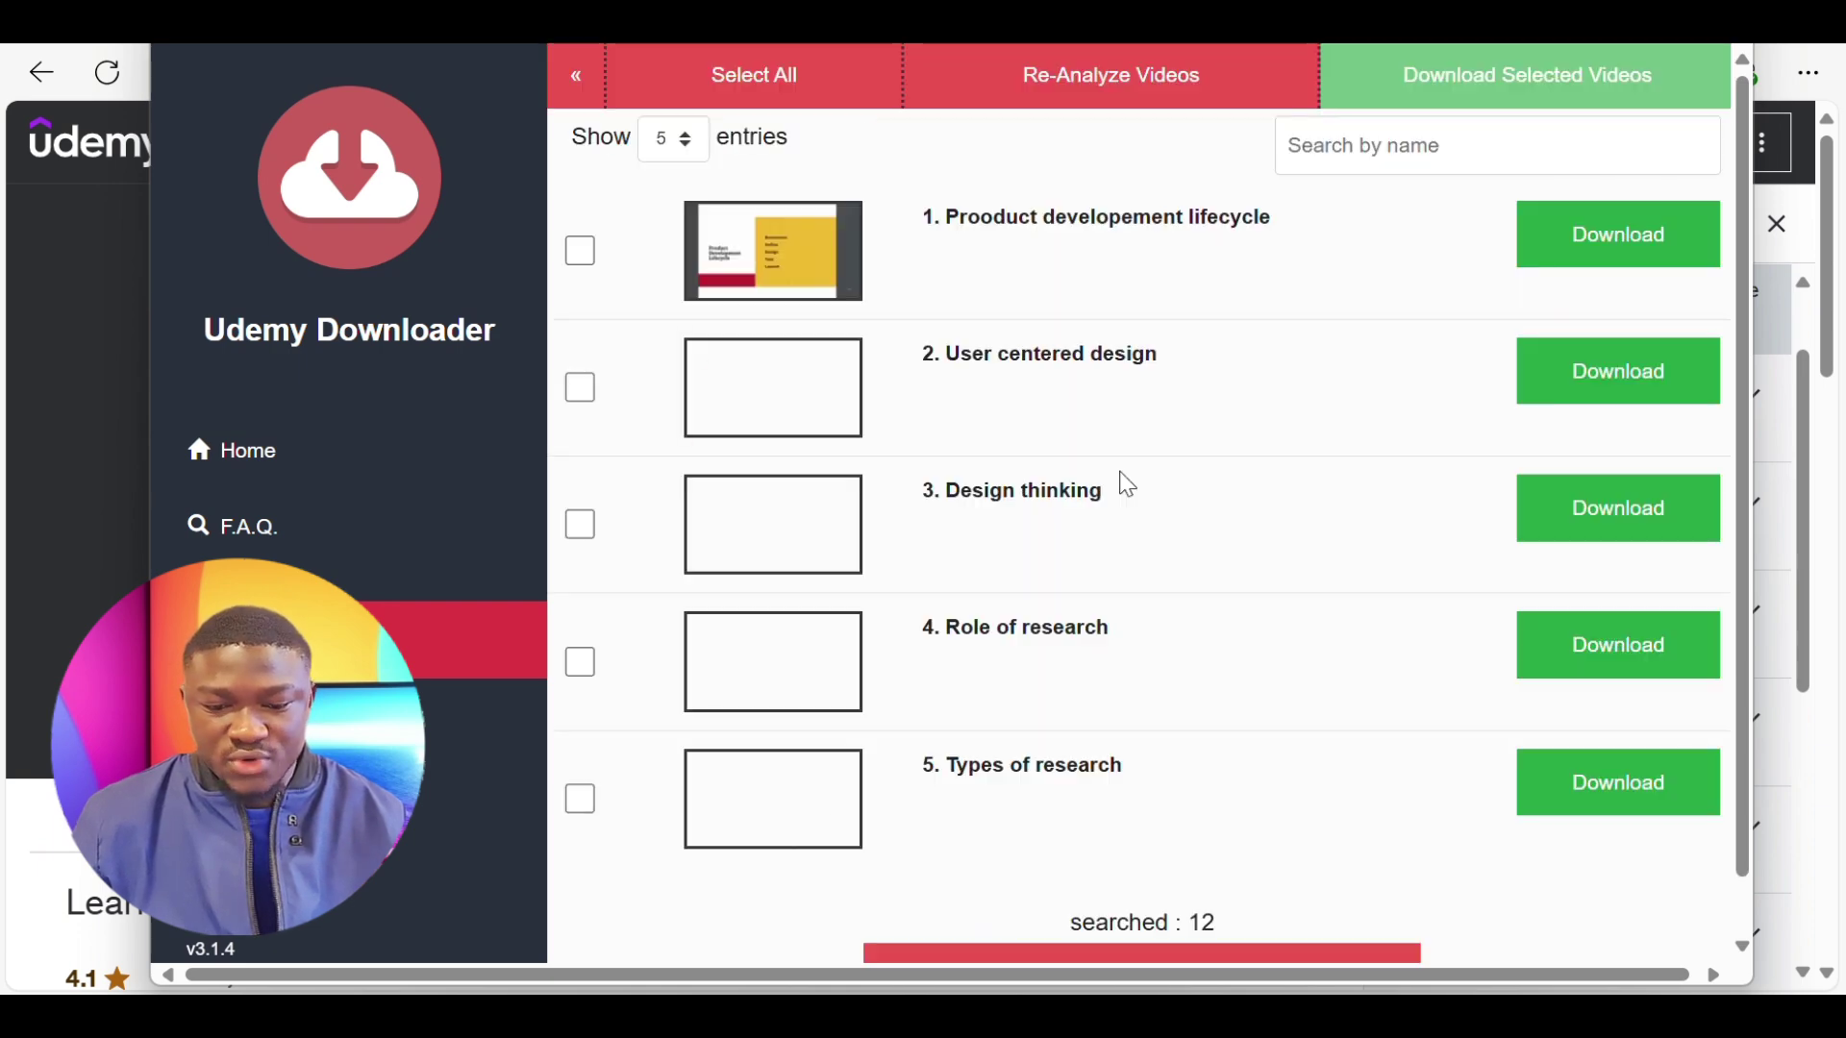
pyautogui.scroll(-1, 1010, 606)
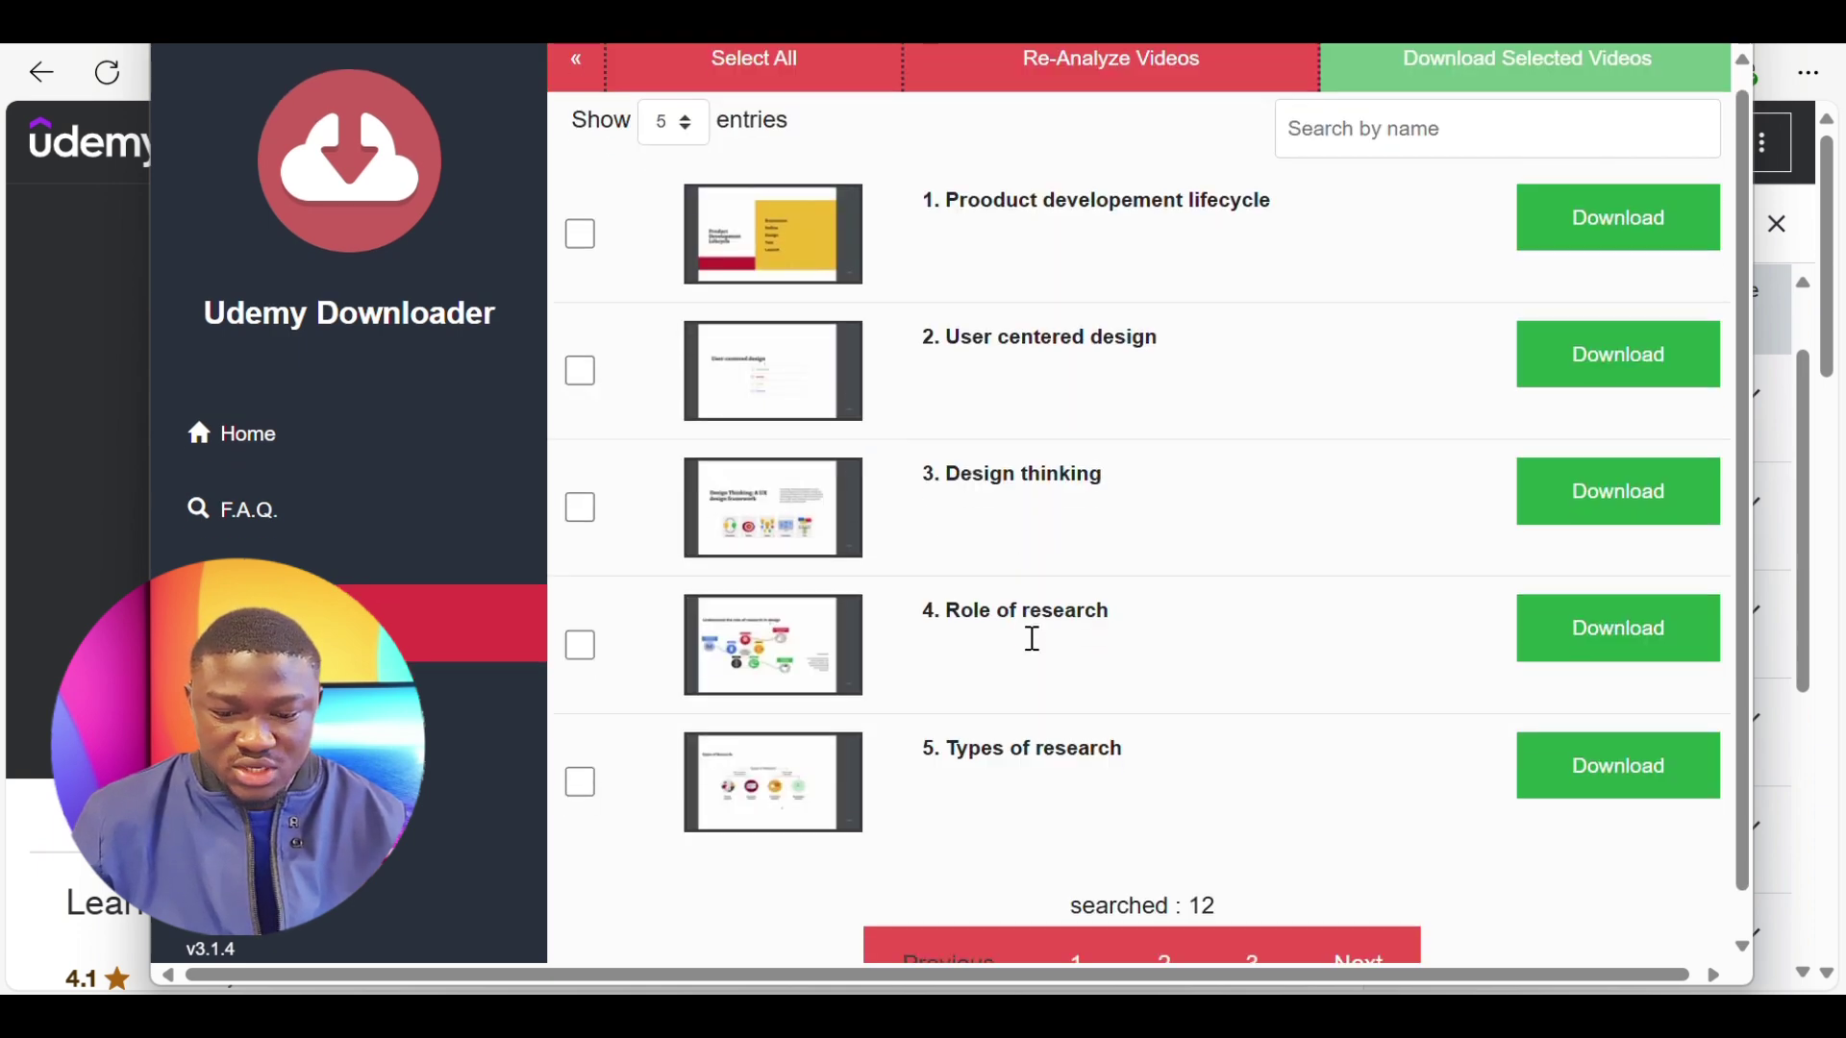
pyautogui.scroll(-1, 1032, 639)
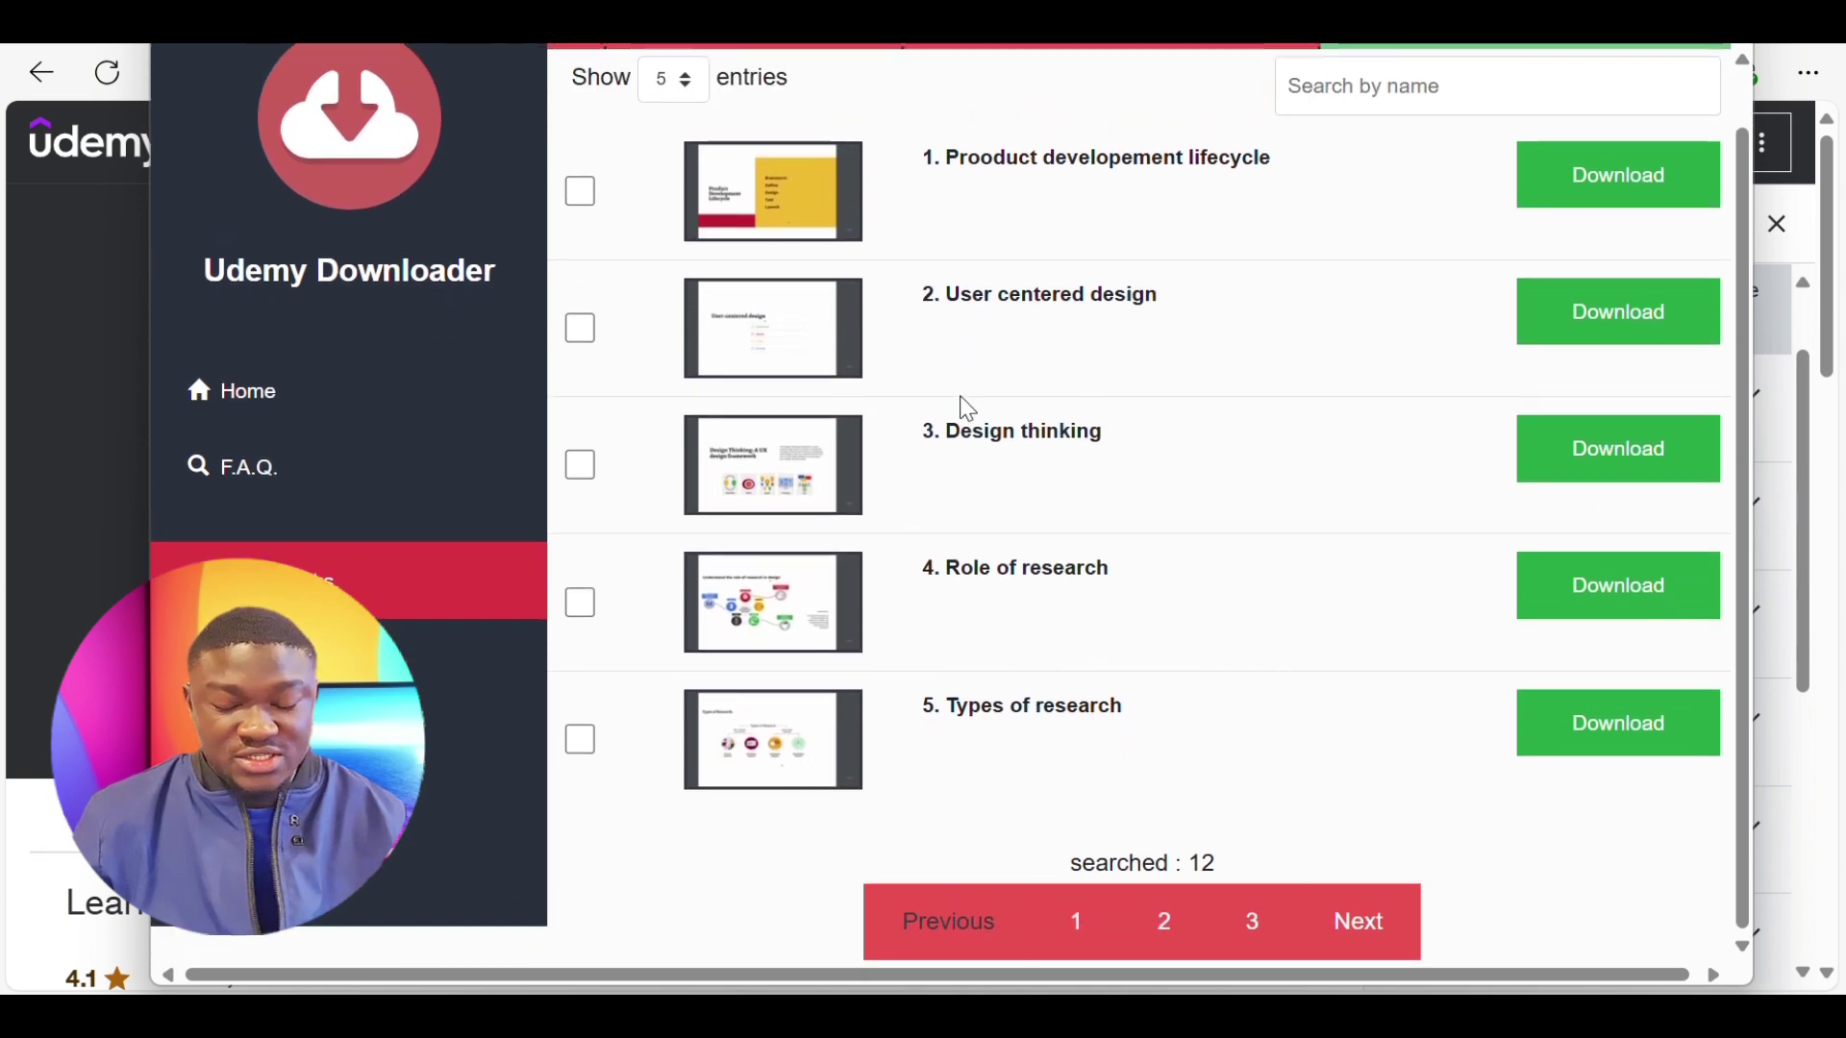
pyautogui.scroll(1, 989, 508)
pyautogui.scroll(1, 990, 505)
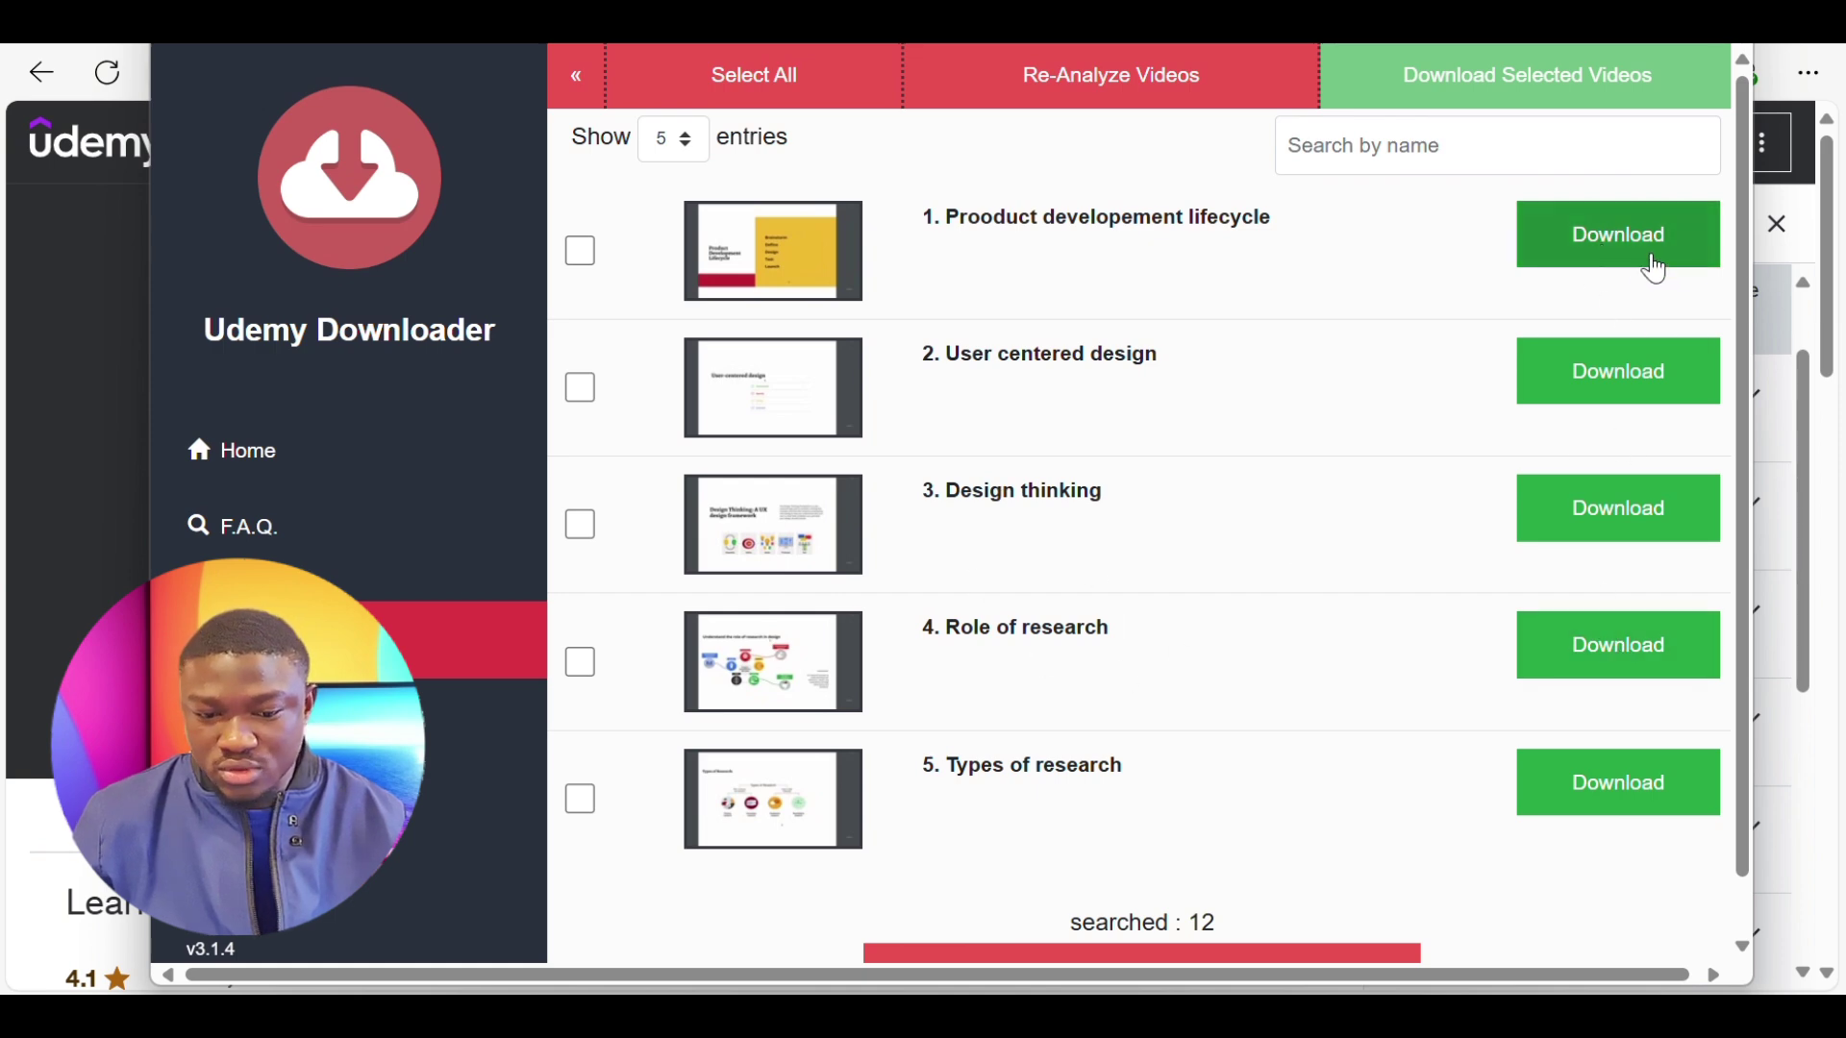
pyautogui.scroll(-1, 1229, 685)
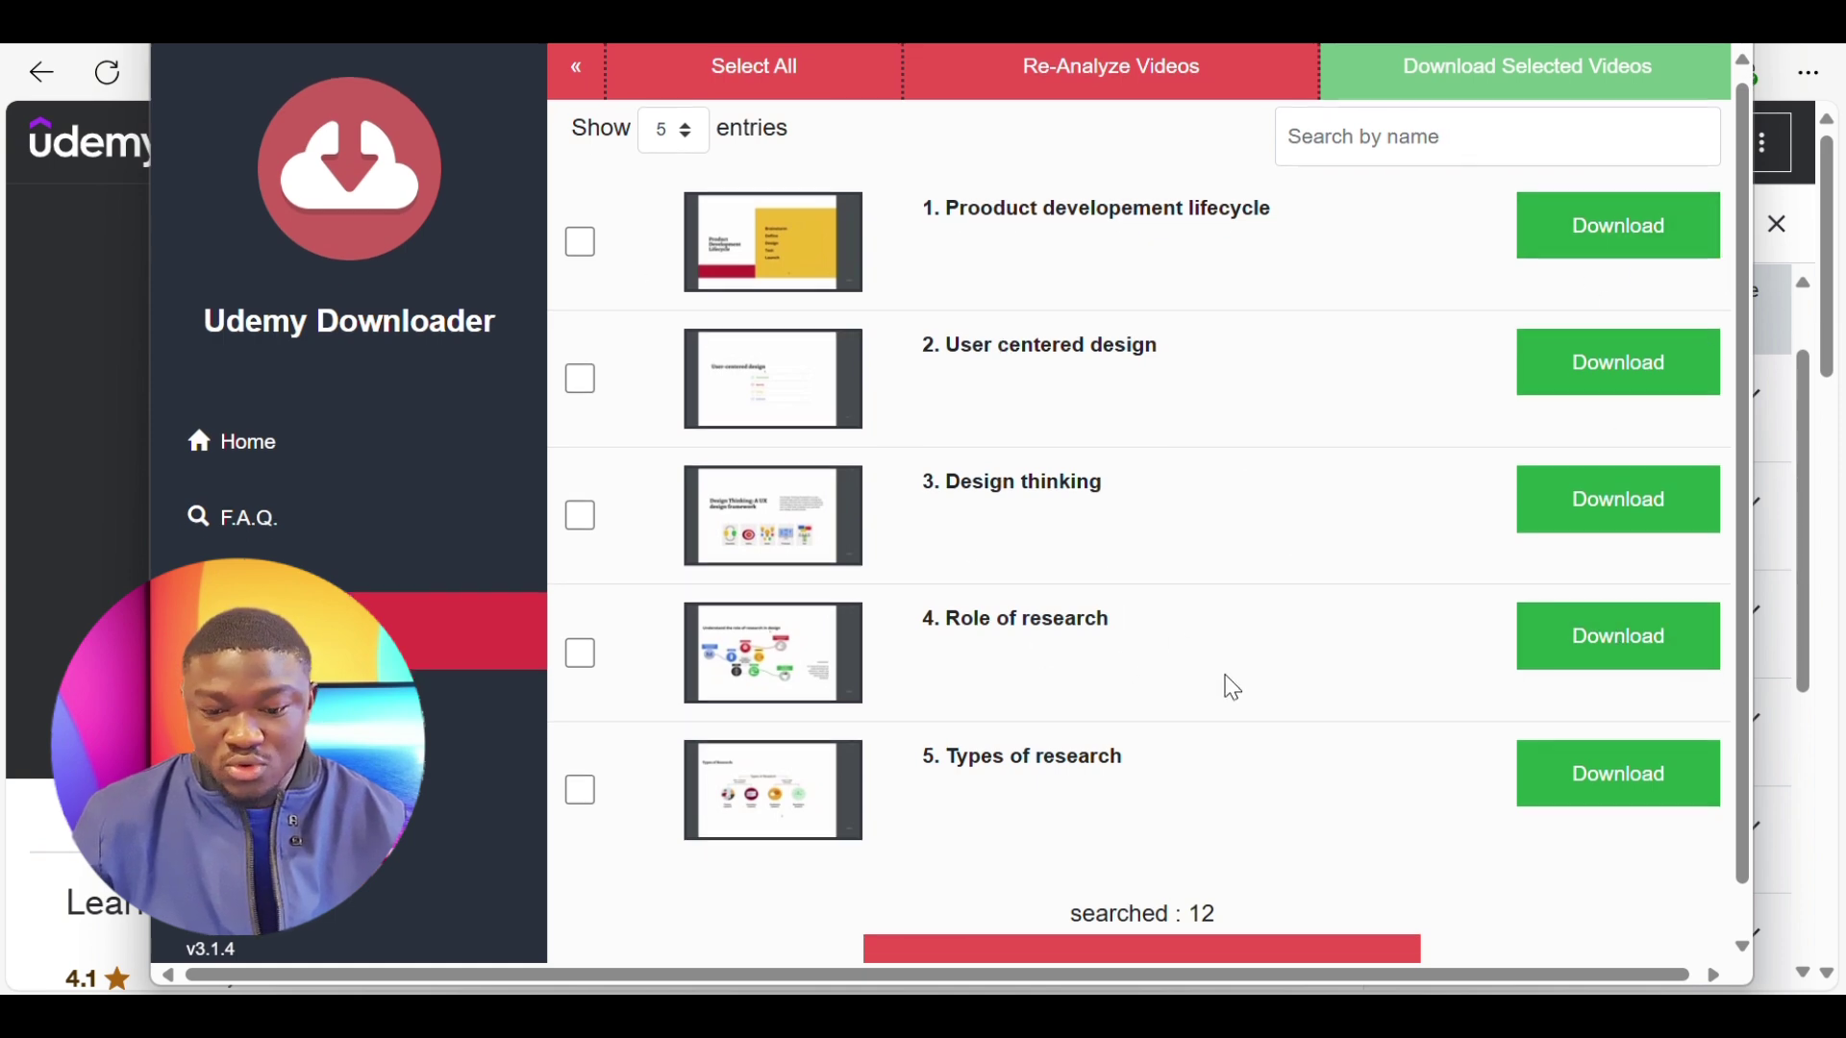
pyautogui.scroll(-2, 1231, 684)
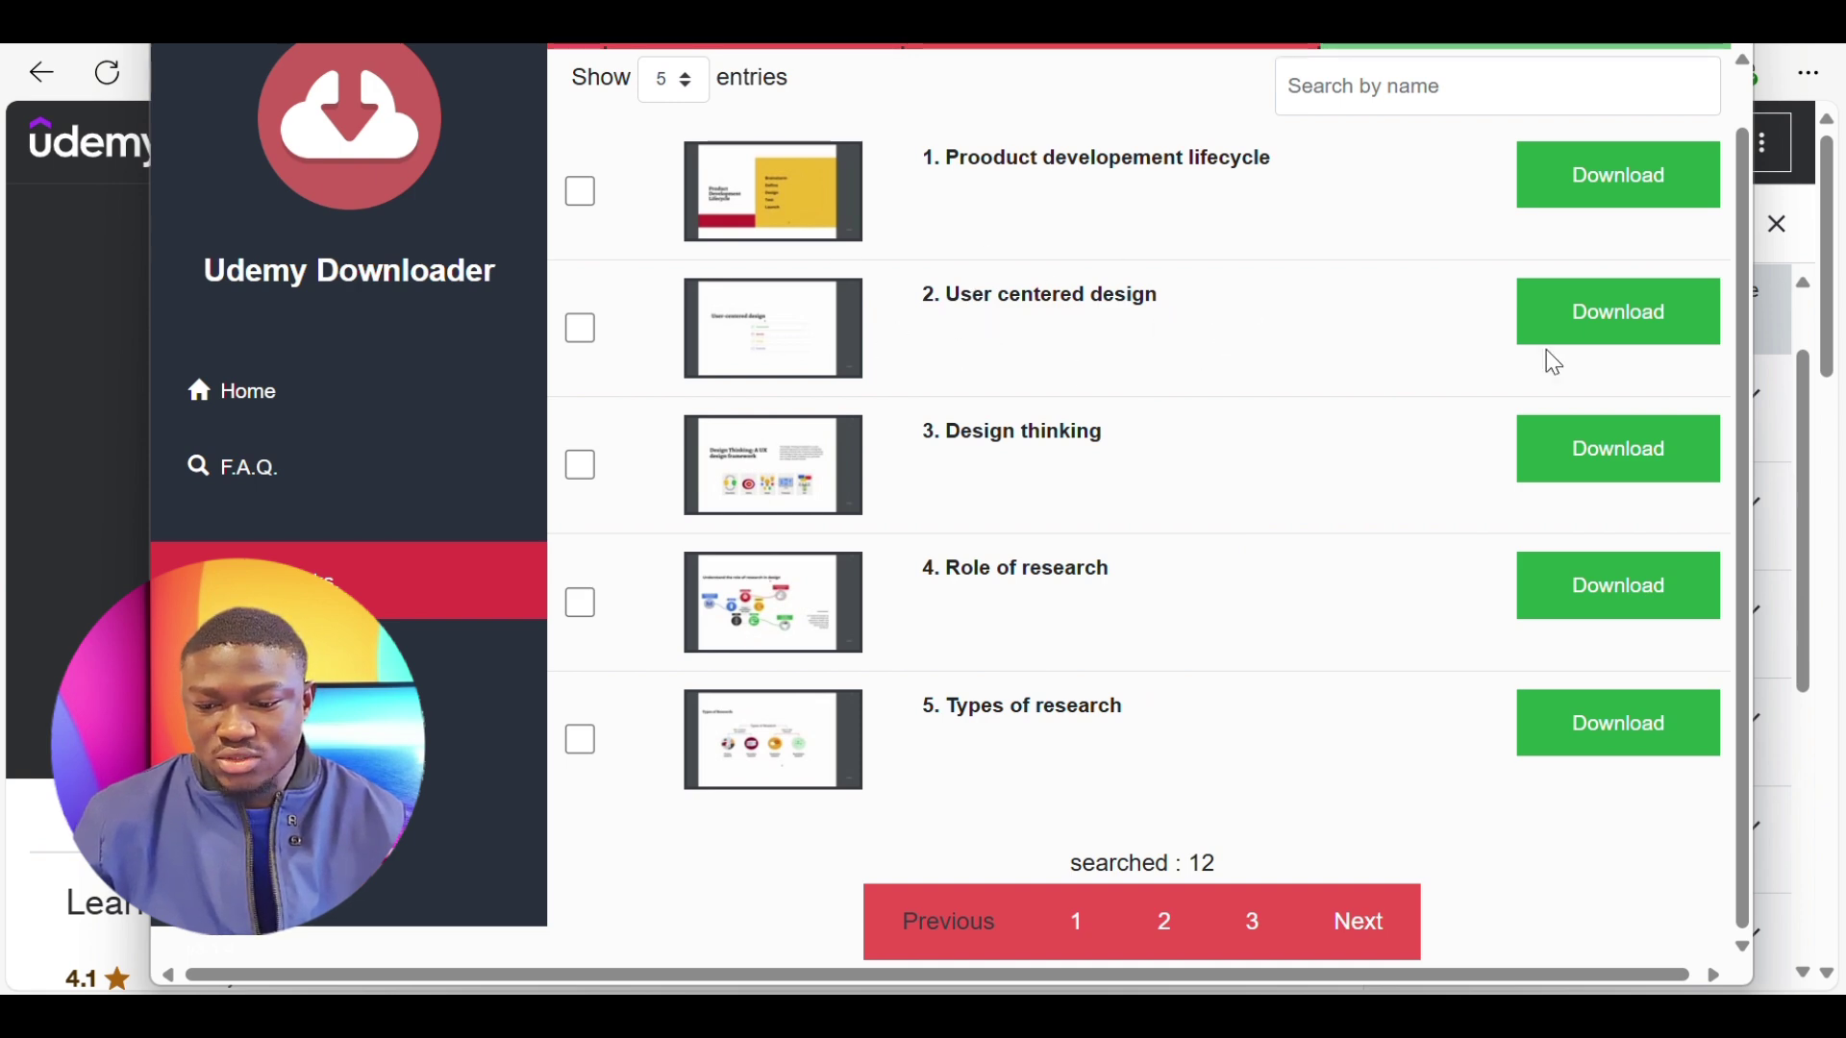
# - Download lecture 2, User centered design, then bring up the Downloads folder window
pyautogui.click(1604, 339)
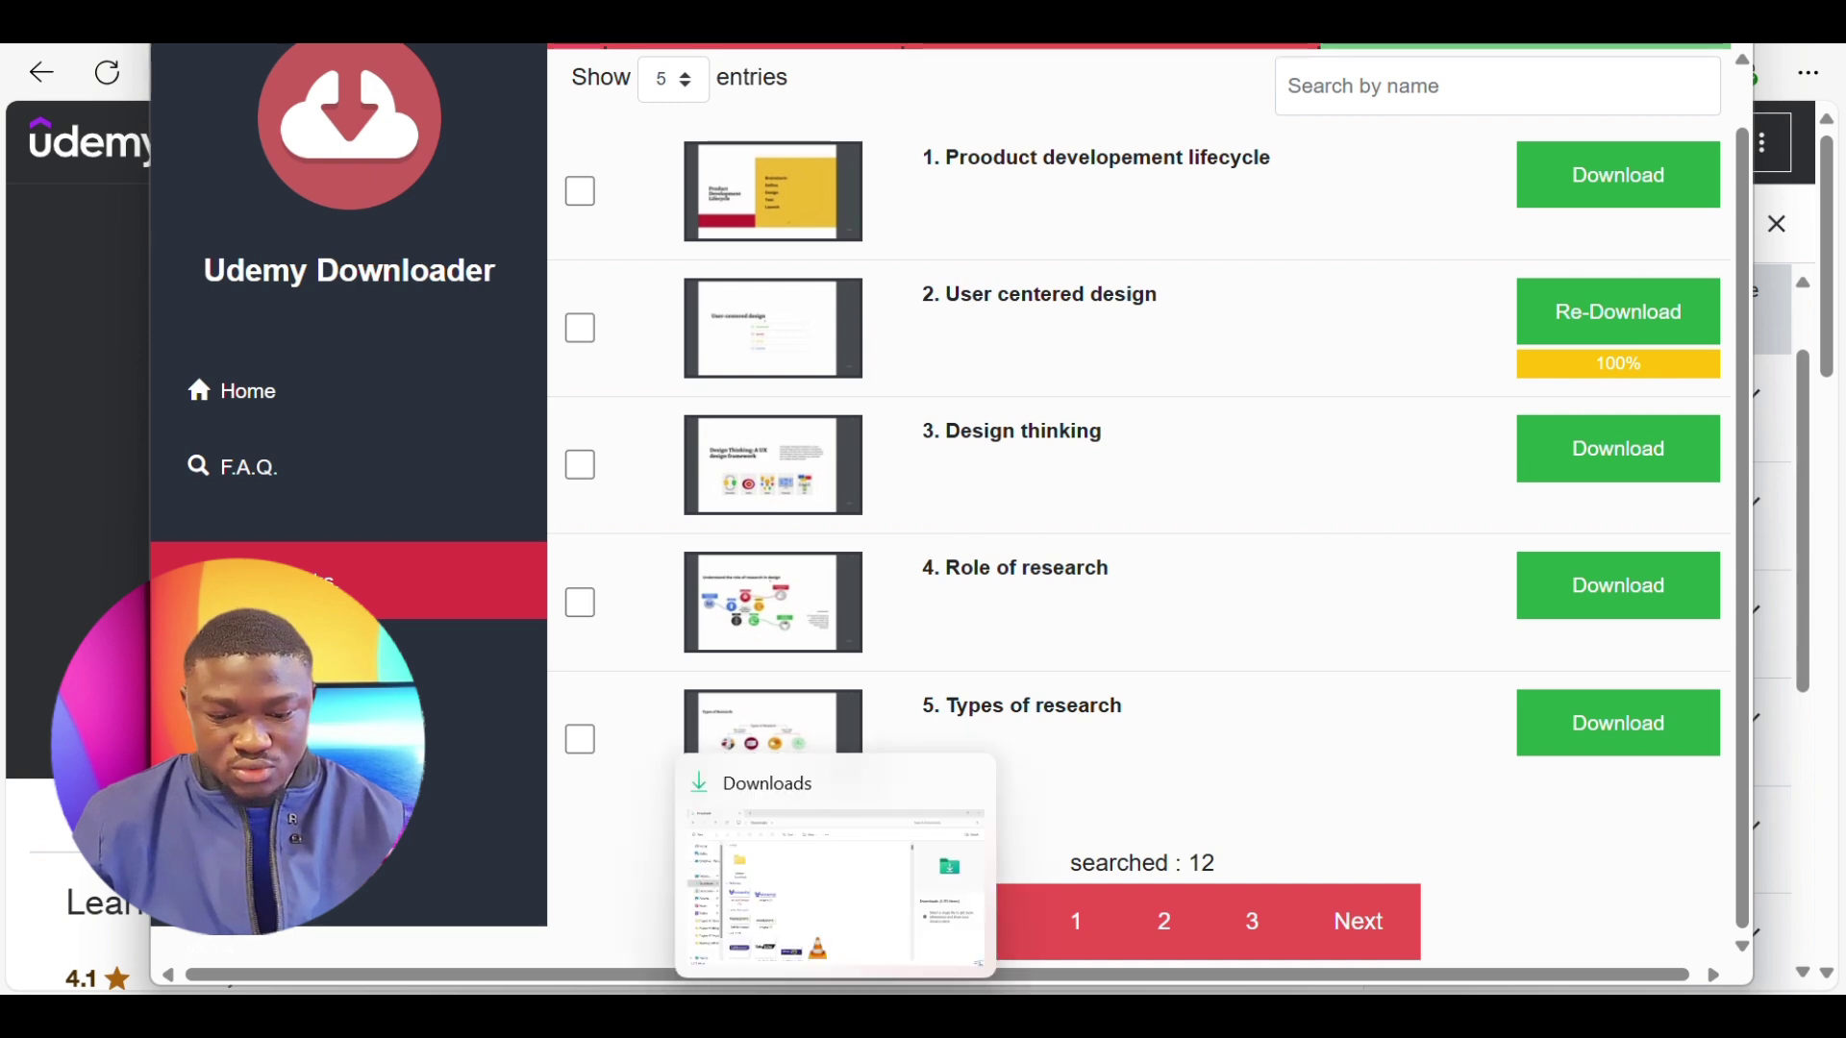
pyautogui.click(823, 915)
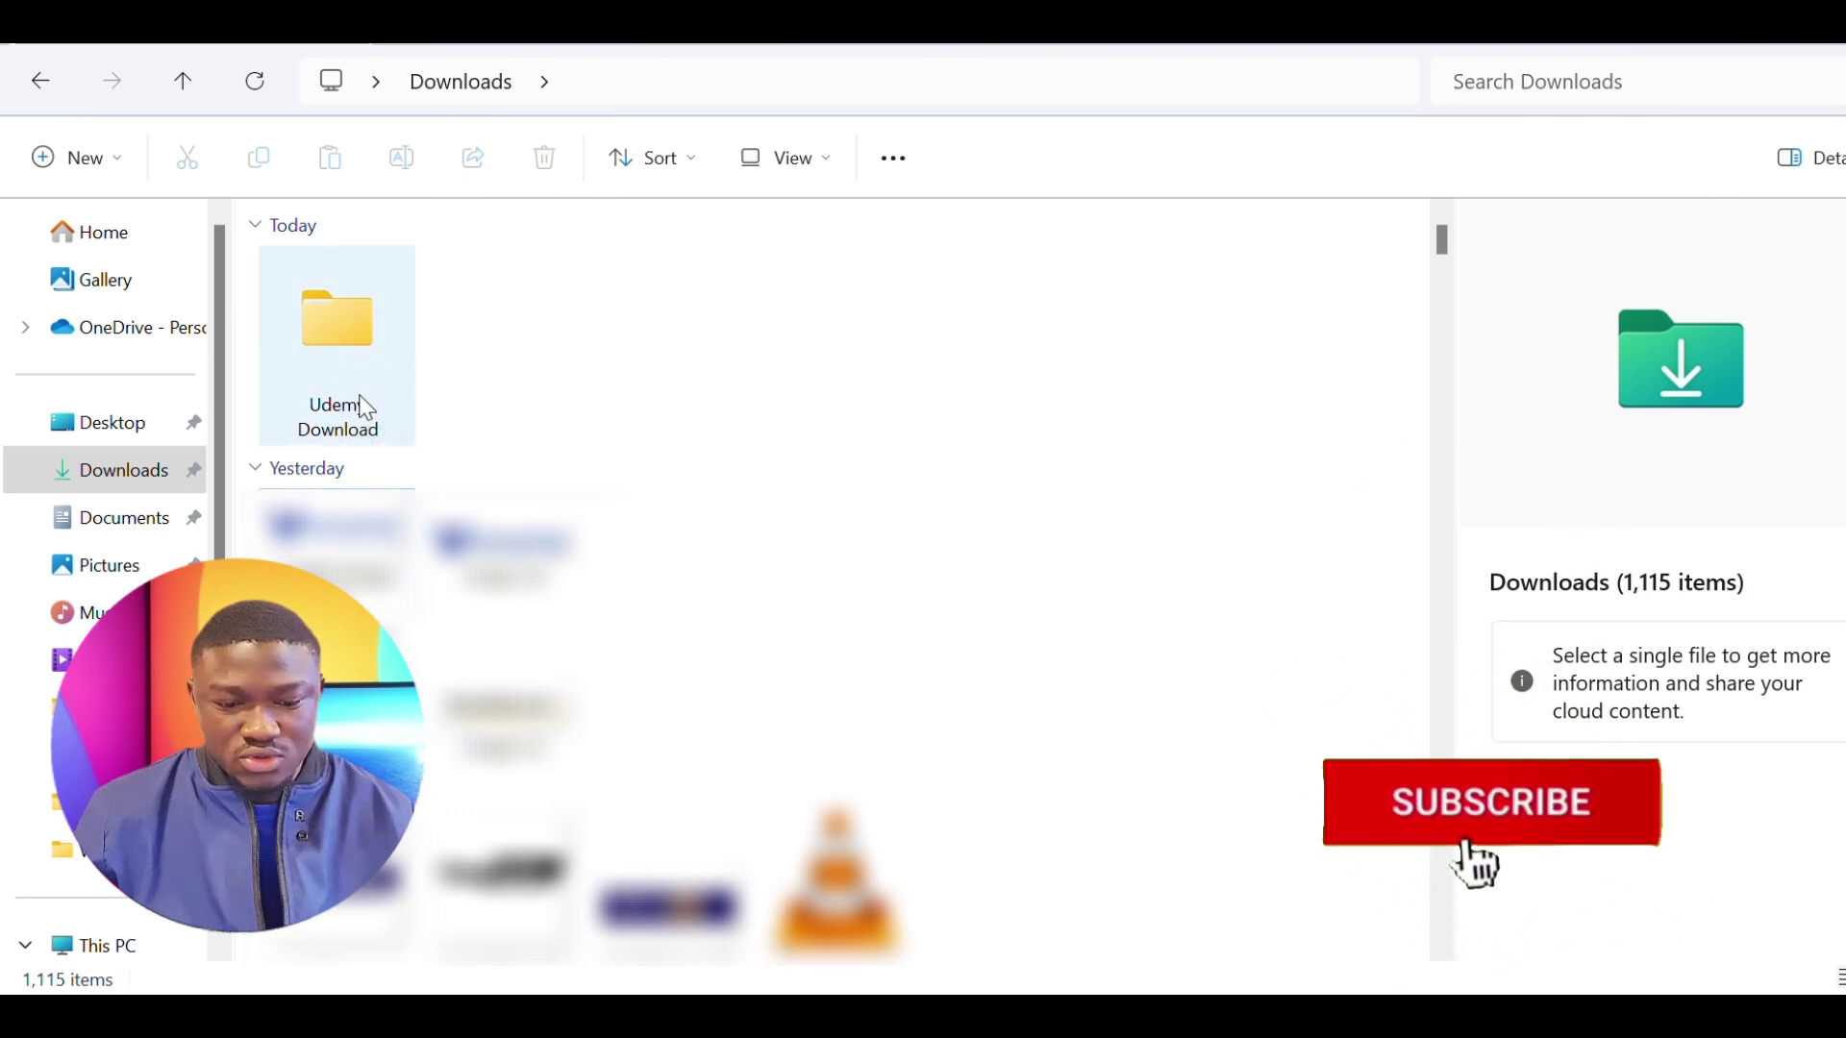
# - Browse into Udemy Download > Neuralclass Academy > Mastering UIUX folder showing the MP4, then return to the downloader
pyautogui.doubleClick(361, 408)
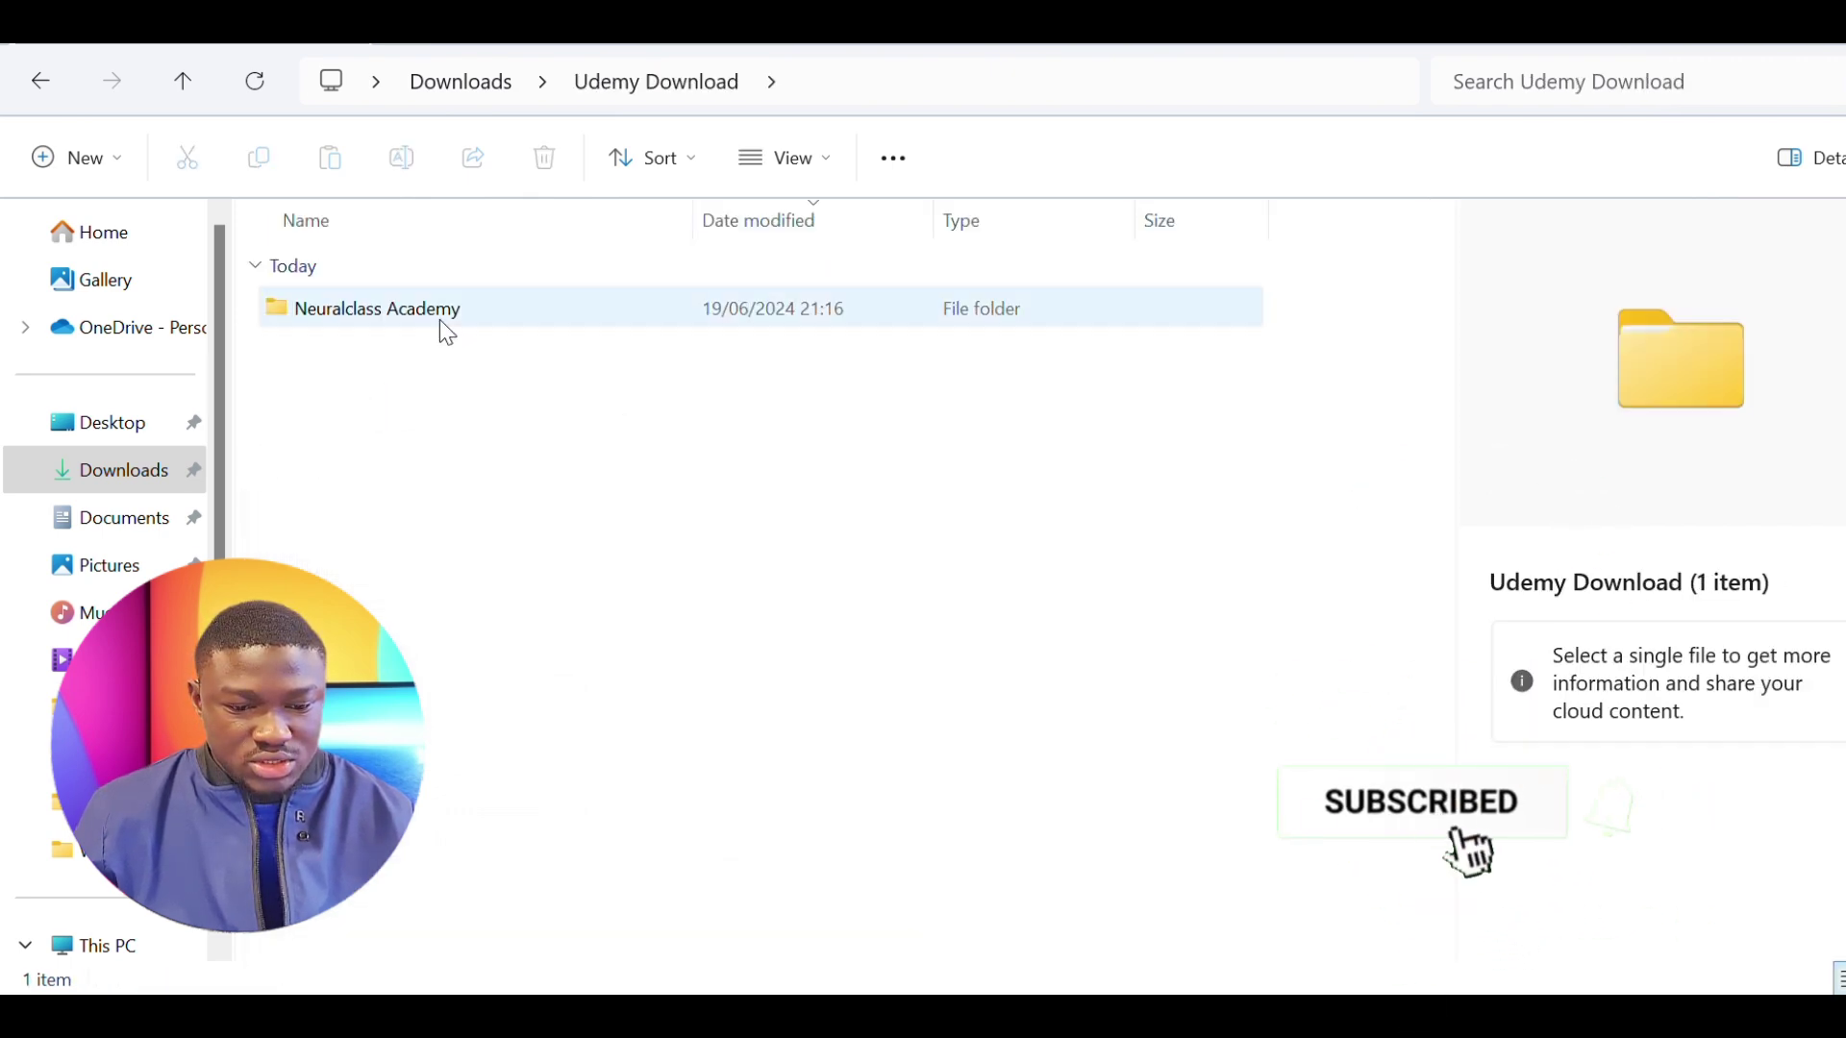
pyautogui.doubleClick(432, 321)
pyautogui.click(431, 318)
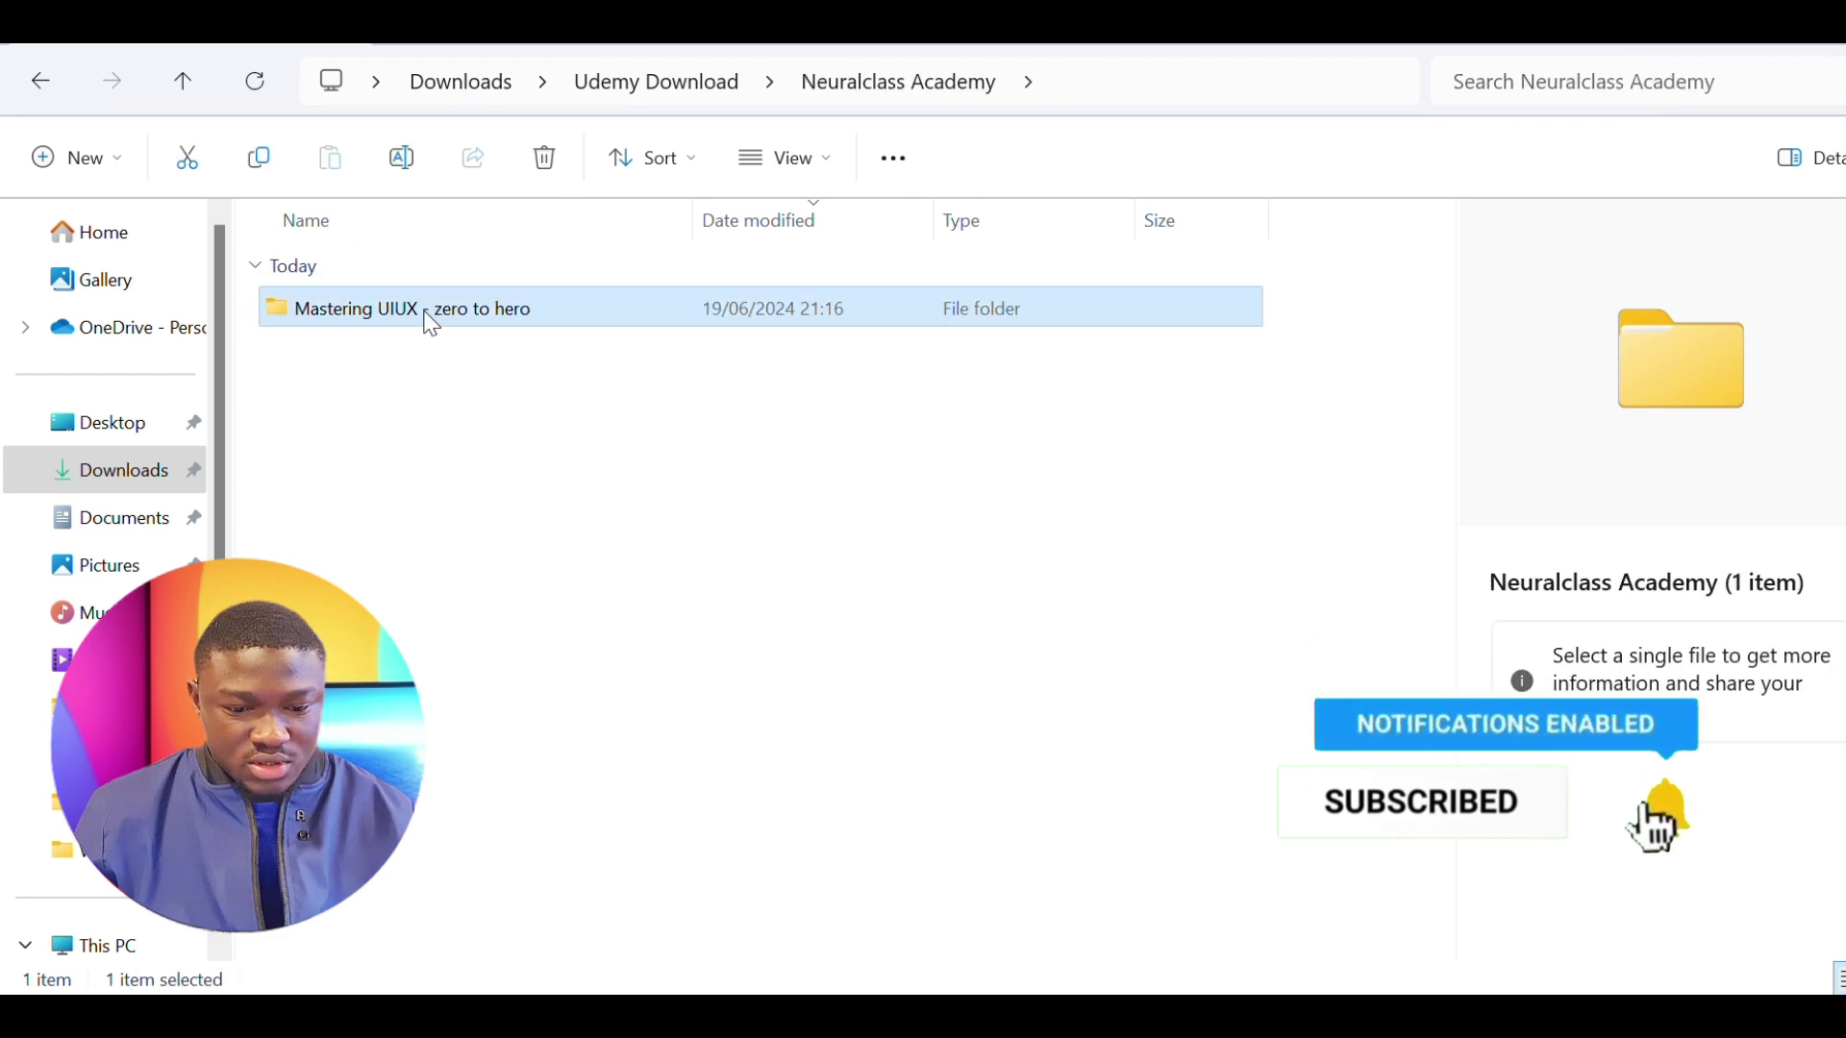
pyautogui.doubleClick(427, 318)
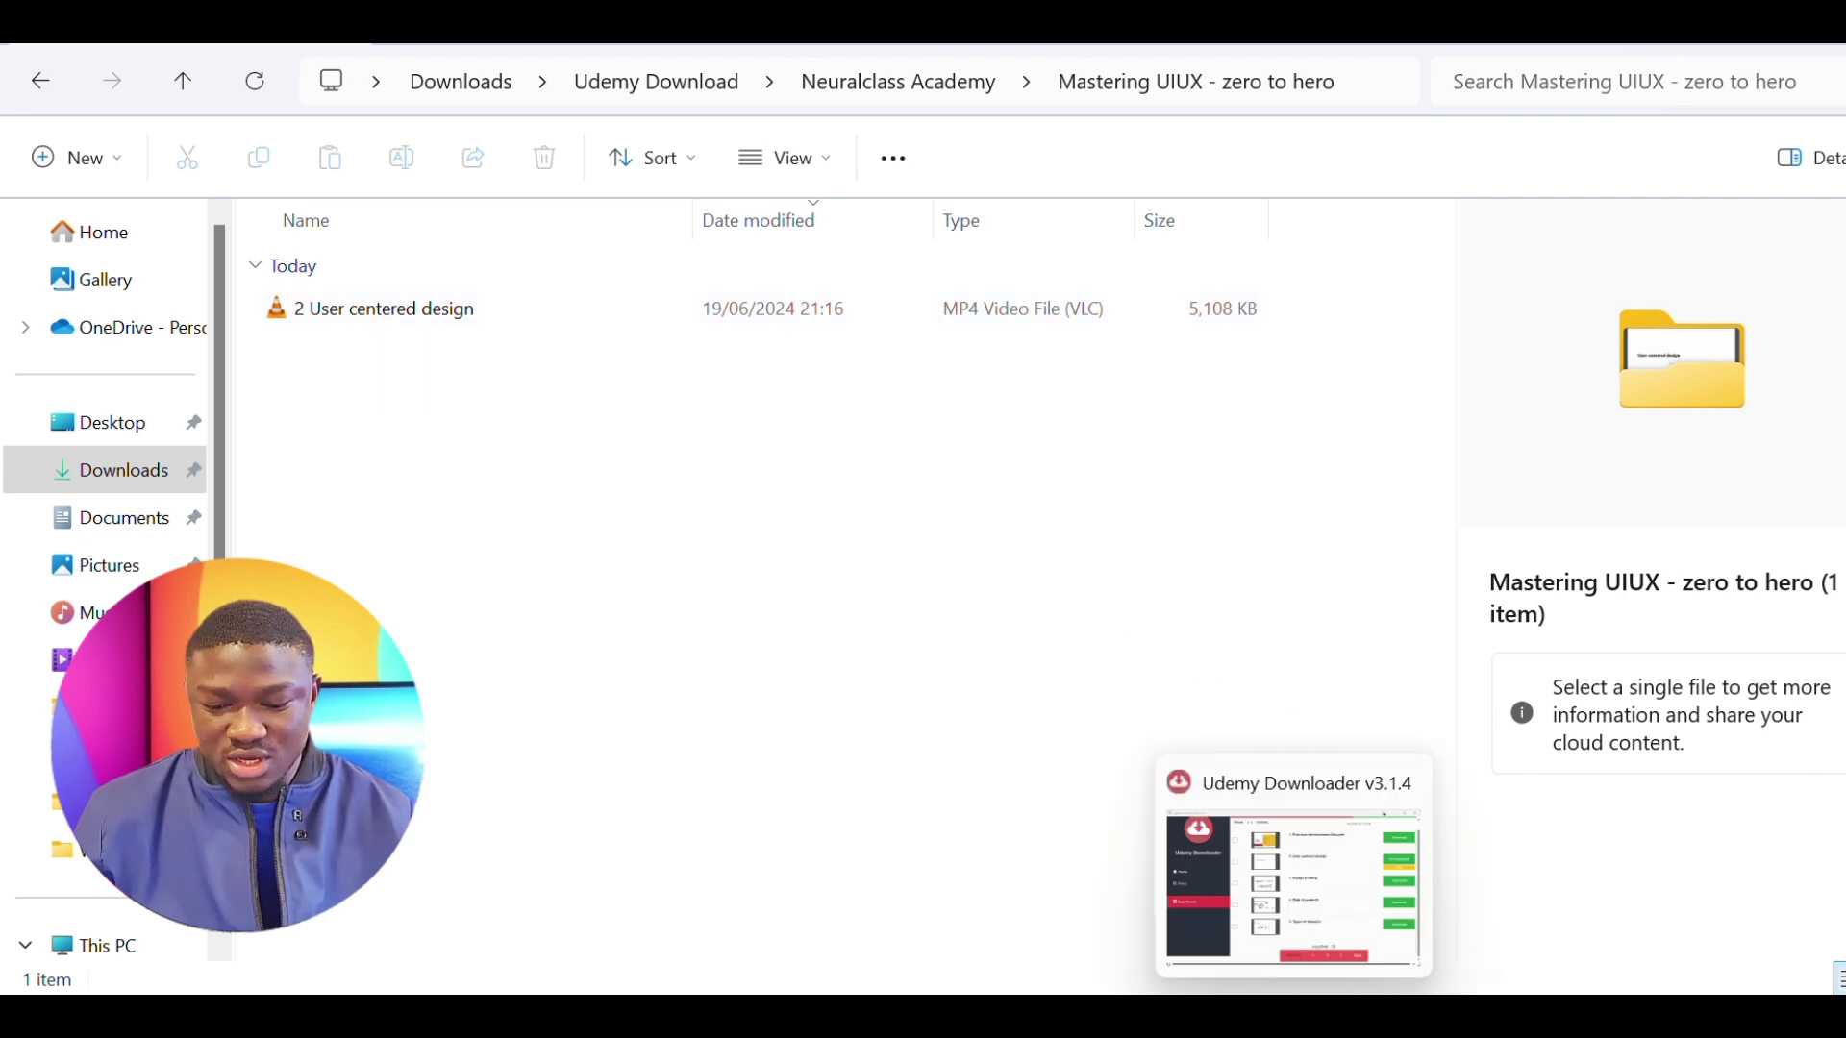
pyautogui.click(1303, 904)
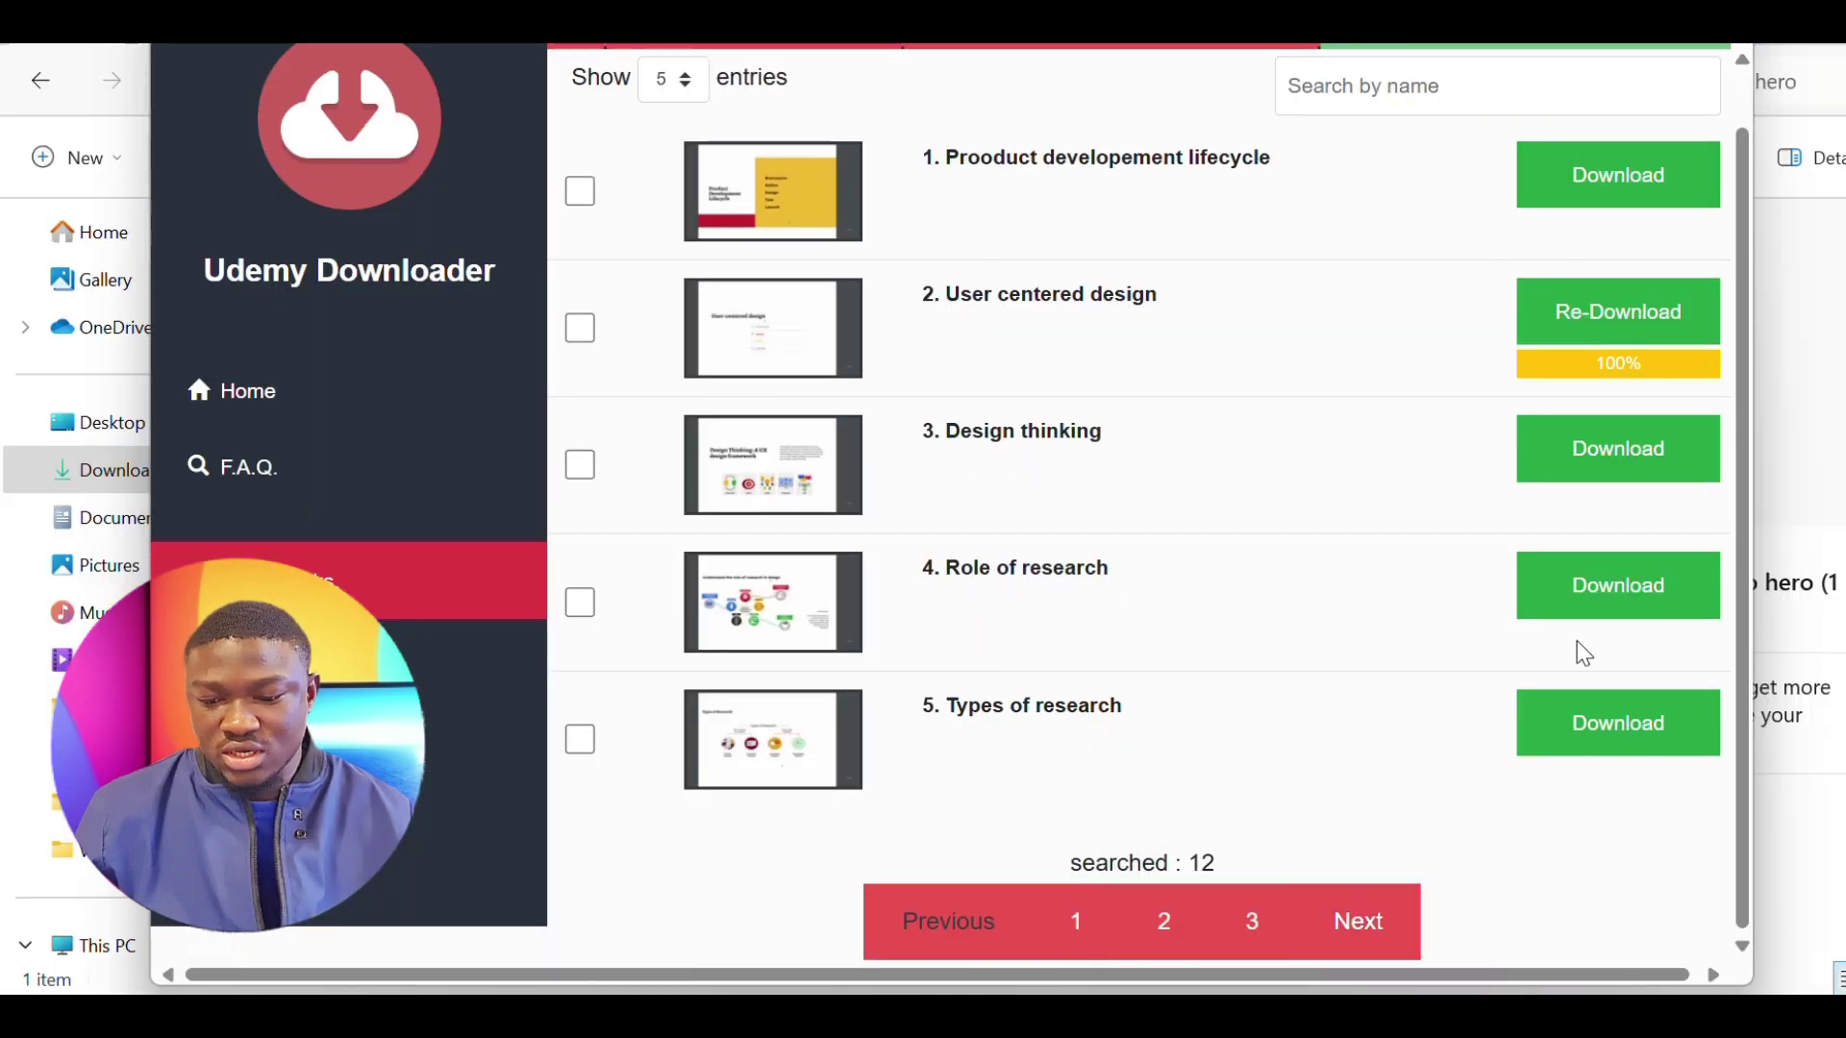
# - Download lecture 4, Role of research, and return to the course folder showing both MP4s
pyautogui.click(1599, 617)
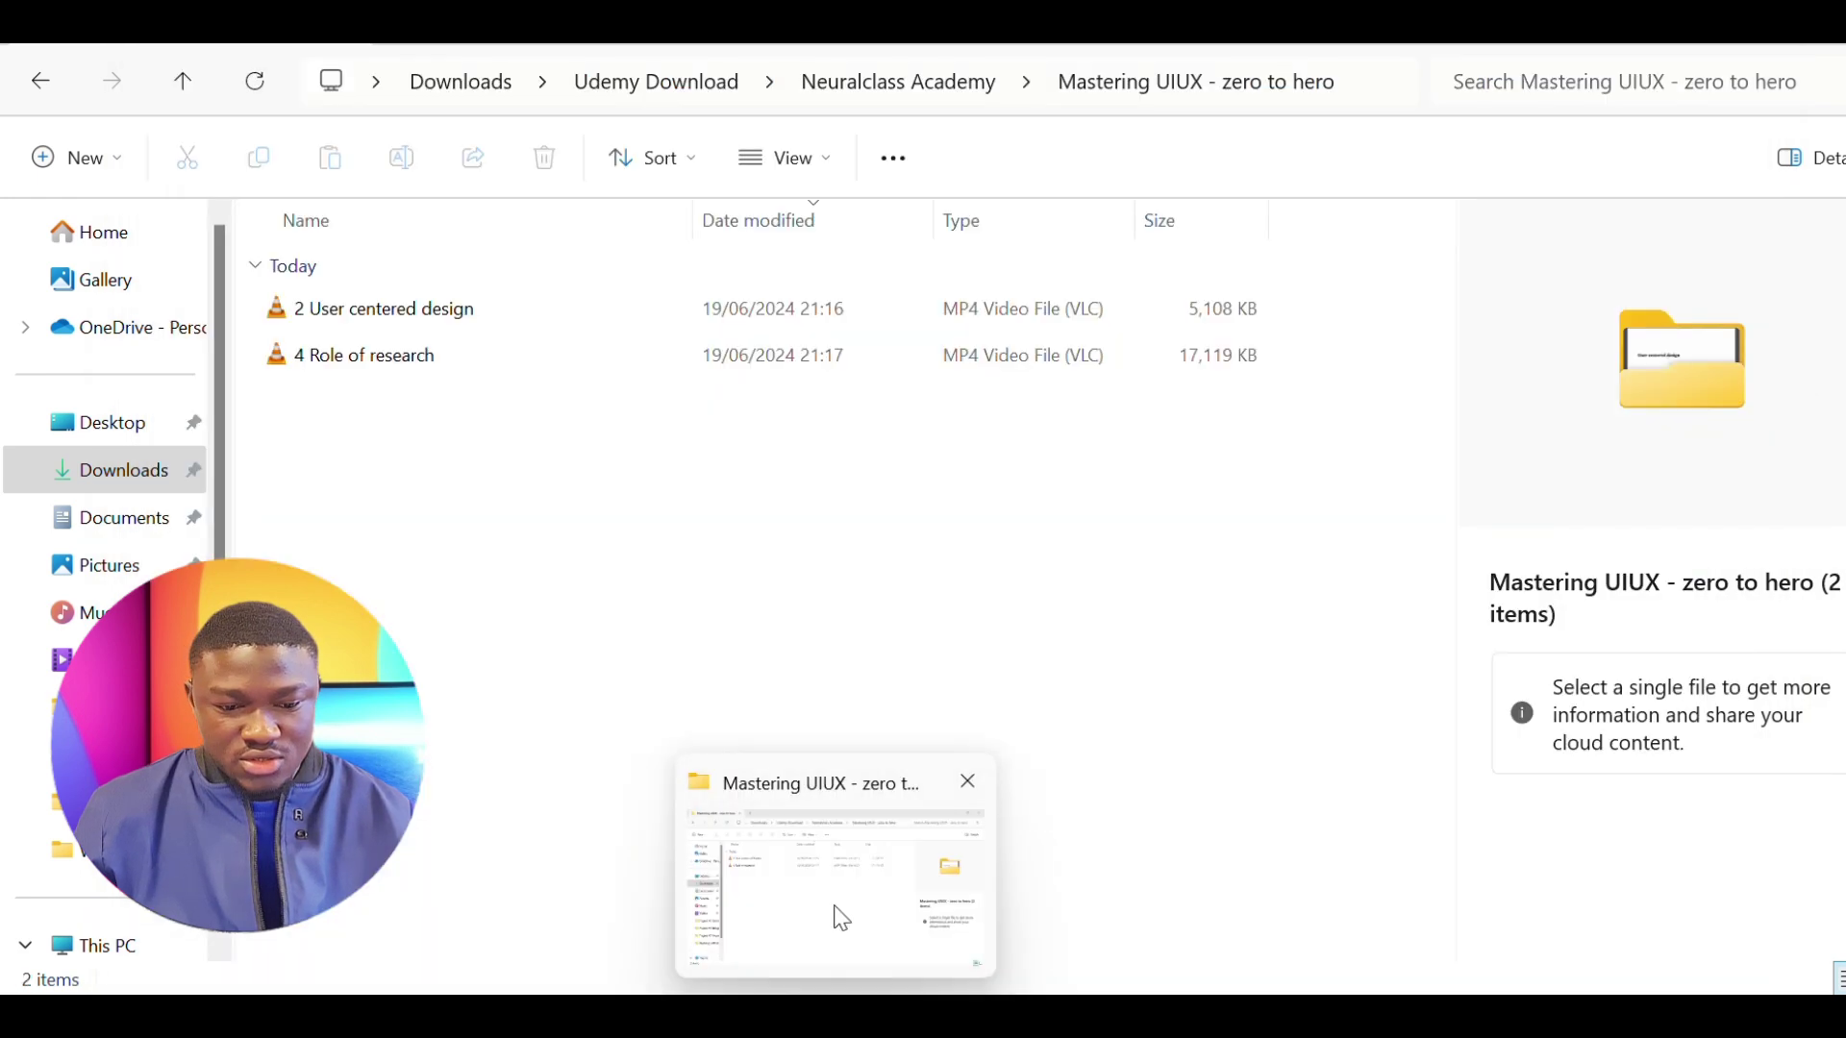
pyautogui.click(836, 915)
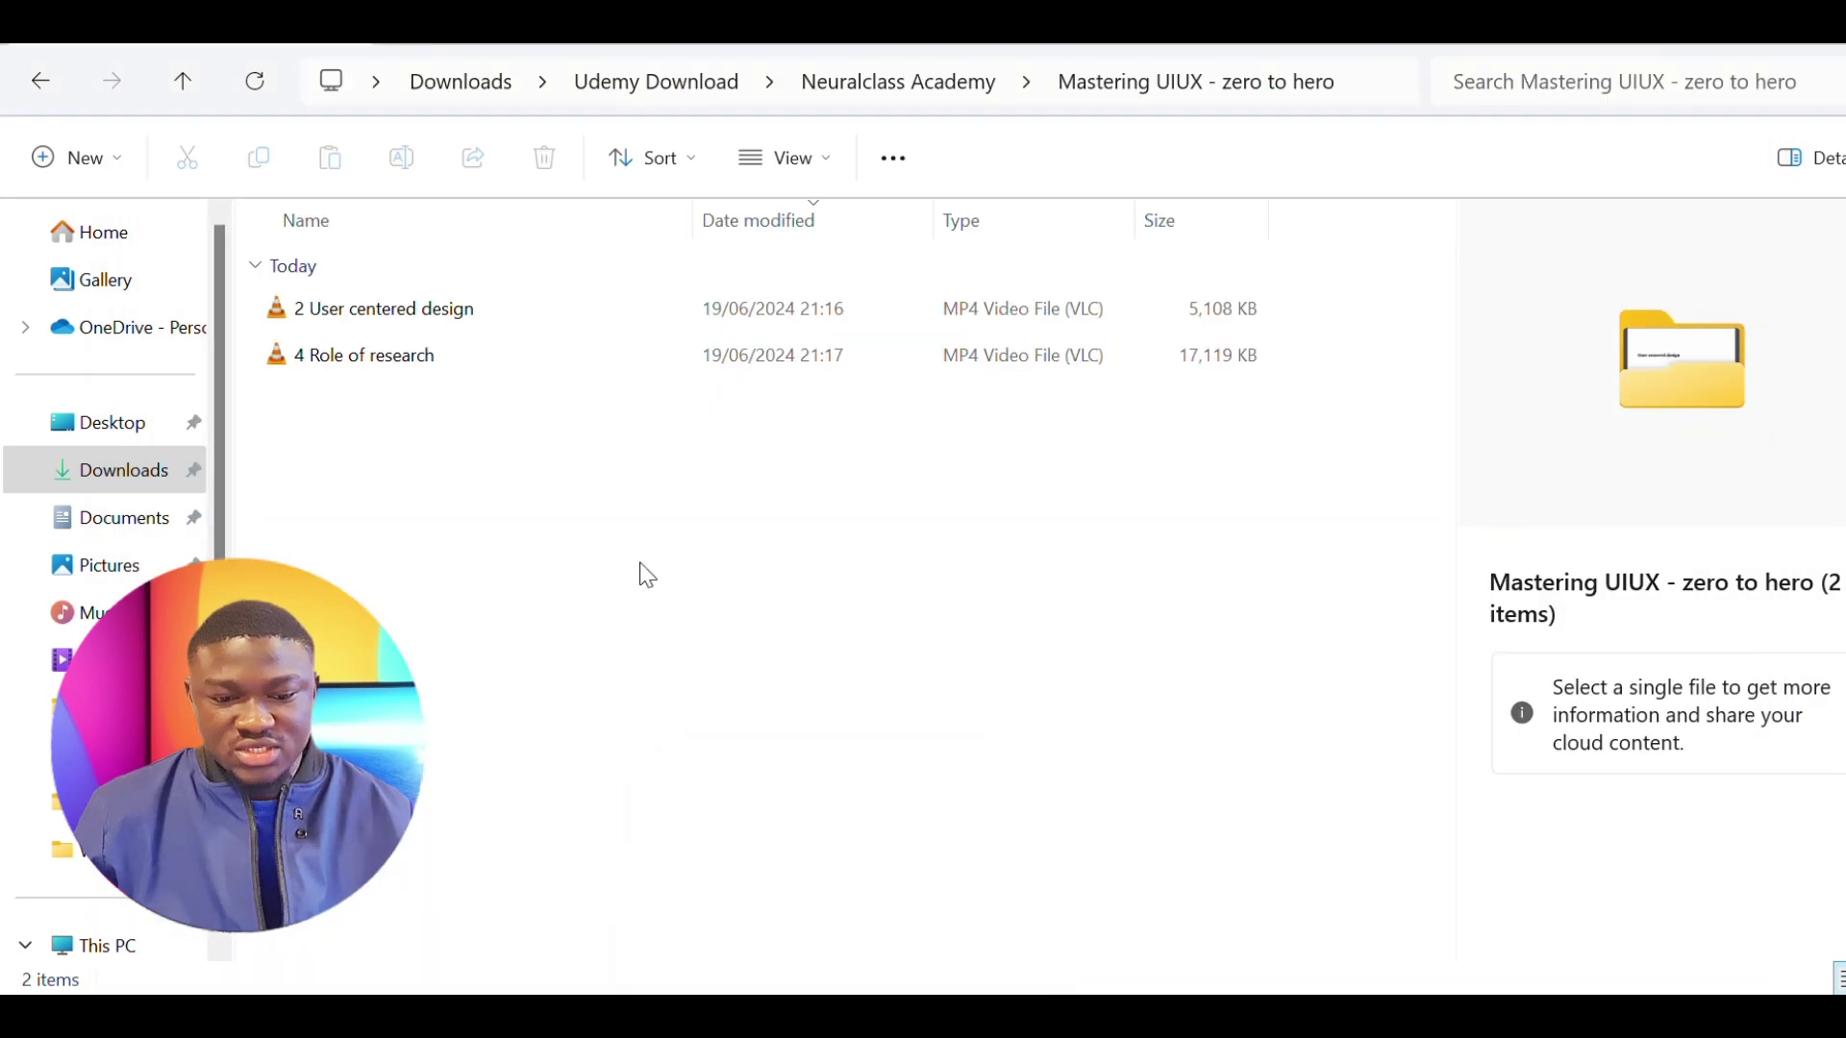